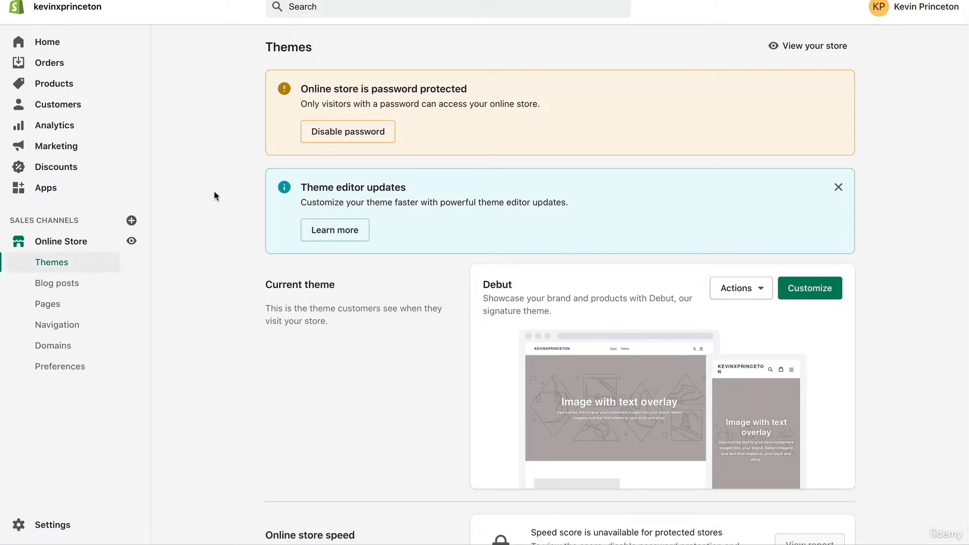
Check the actions available for the current Debut theme
{"action": "scroll", "coordinate": [215, 196], "scroll_direction": "down", "scroll_amount": 3}
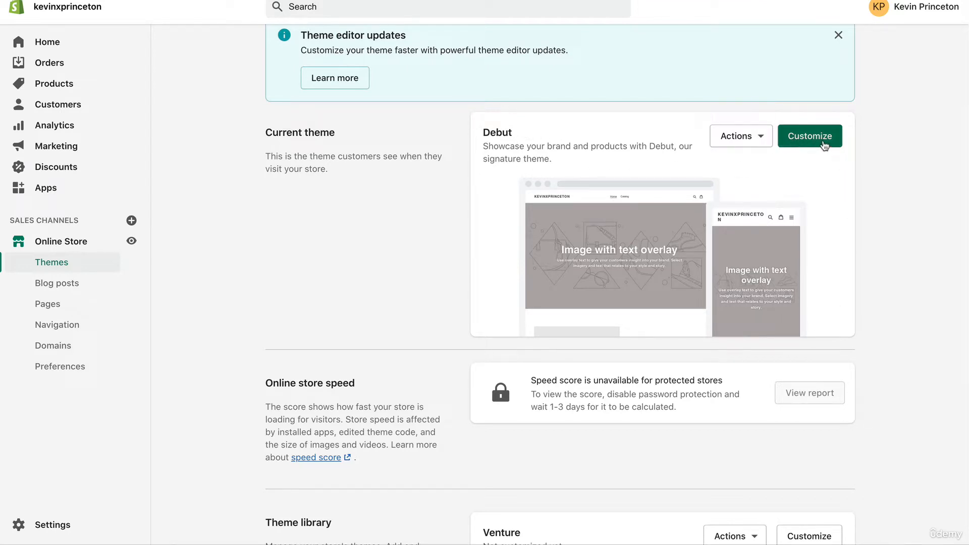
{"action": "left_click", "coordinate": [741, 136]}
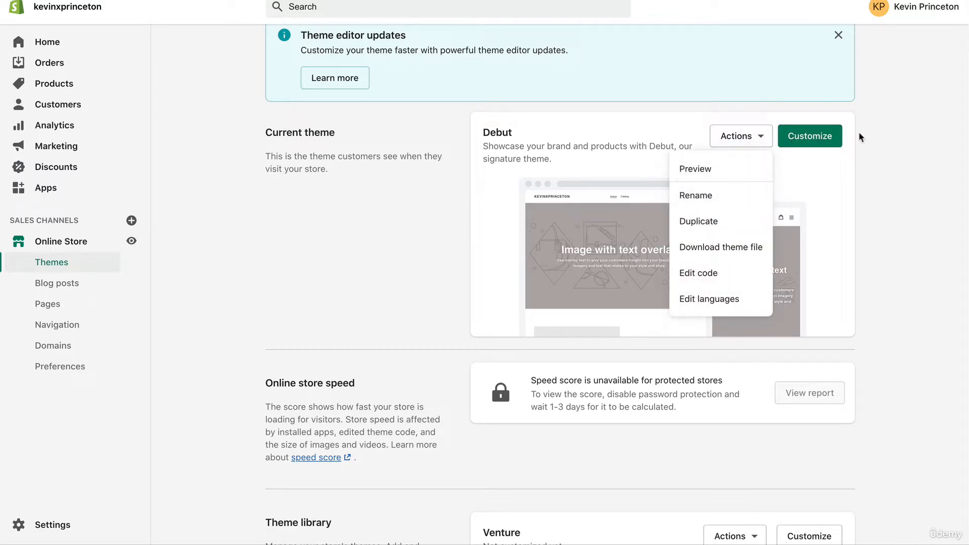
{"action": "left_click", "coordinate": [916, 156]}
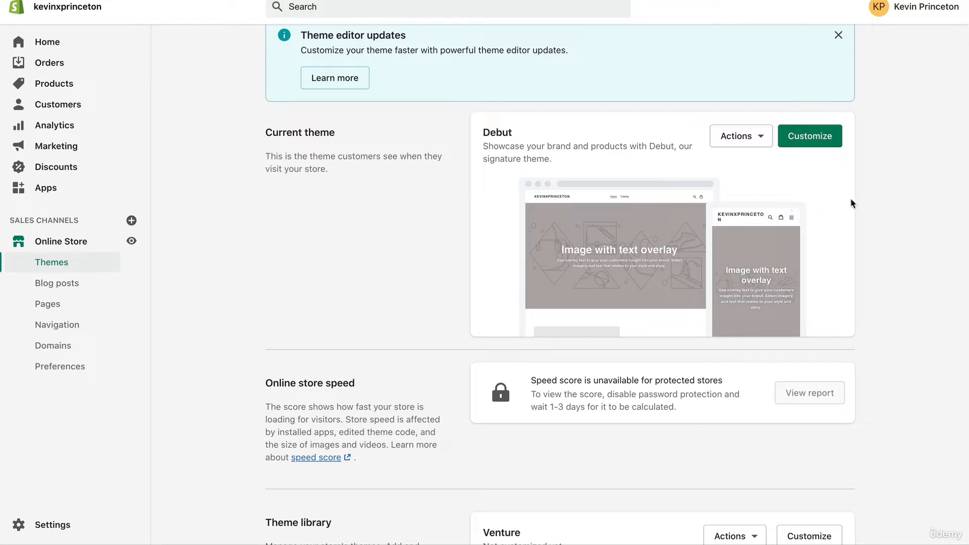
Review the actions for the Venture theme in the theme library and open that theme for customization
{"action": "scroll", "coordinate": [879, 215], "scroll_direction": "down", "scroll_amount": 6}
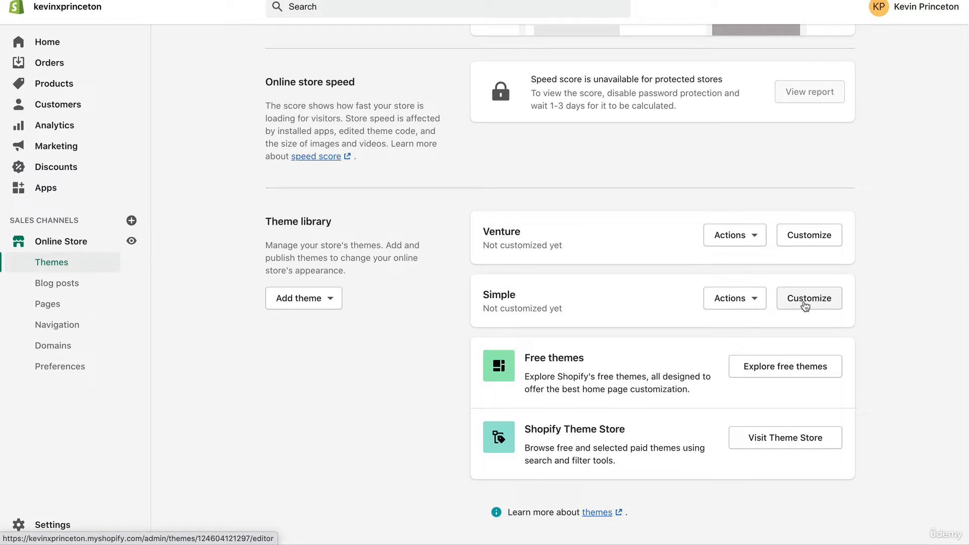
{"action": "left_click", "coordinate": [735, 240]}
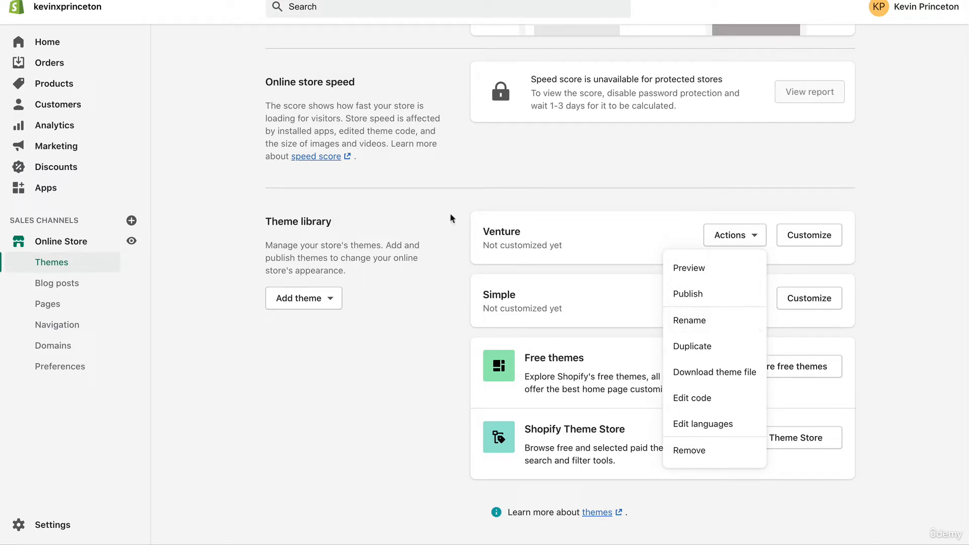
{"action": "scroll", "coordinate": [450, 212], "scroll_direction": "up", "scroll_amount": 4}
{"action": "scroll", "coordinate": [451, 217], "scroll_direction": "up", "scroll_amount": 2}
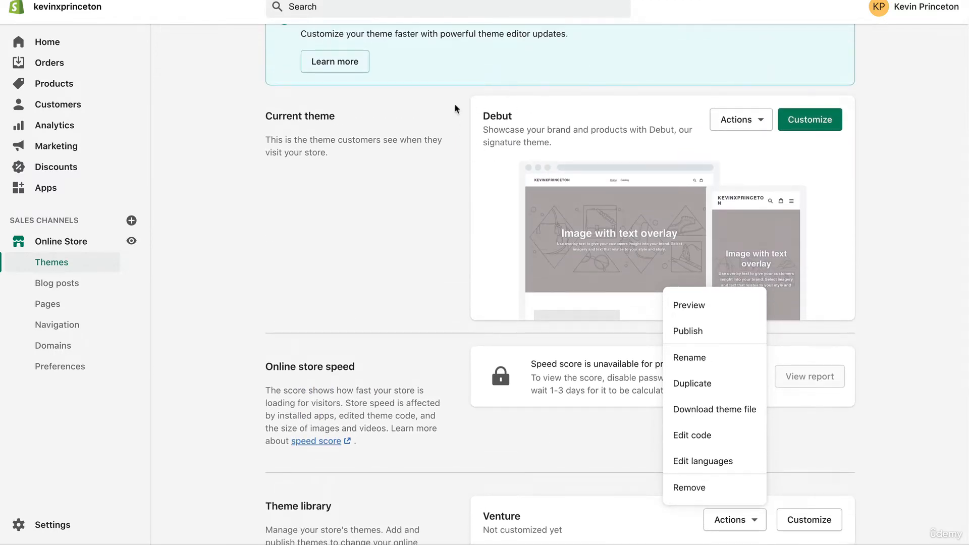
{"action": "scroll", "coordinate": [417, 313], "scroll_direction": "down", "scroll_amount": 3}
{"action": "left_click", "coordinate": [446, 353]}
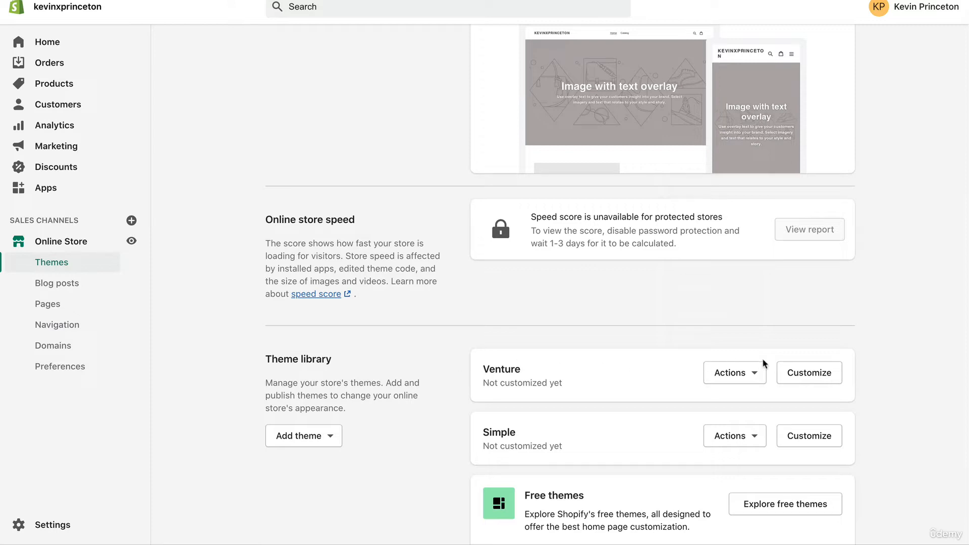
{"action": "left_click", "coordinate": [812, 379]}
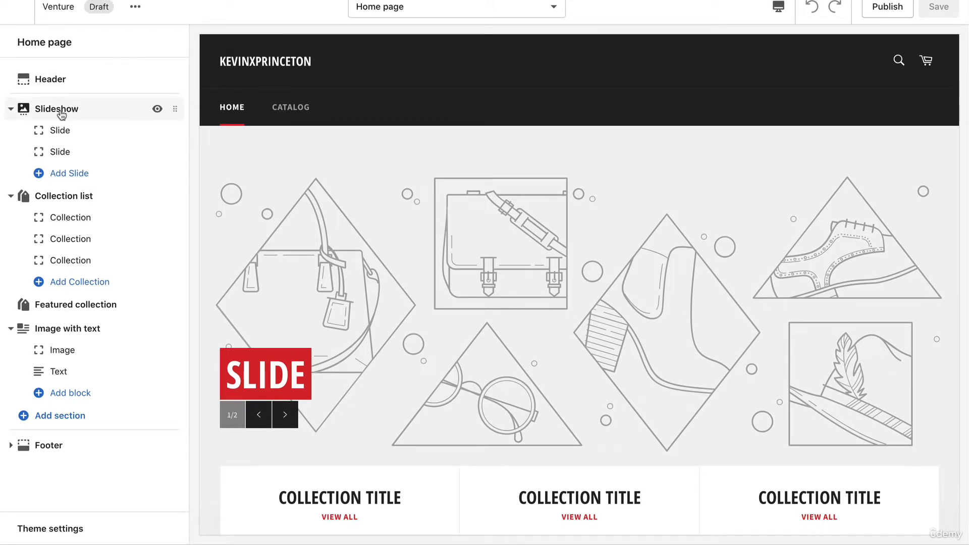
Look over the home page Slideshow section's settings and advance the preview to the other slide
{"action": "left_click", "coordinate": [58, 108]}
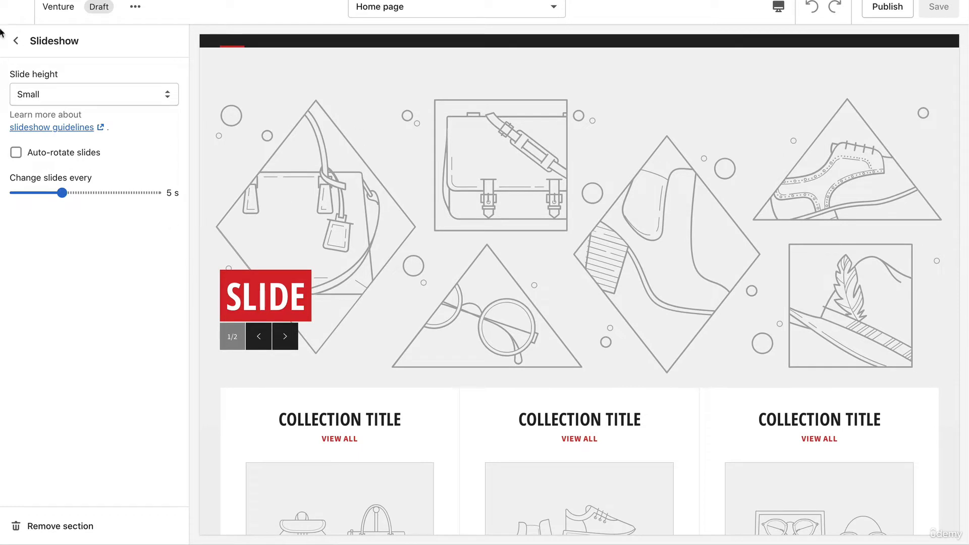
{"action": "left_click", "coordinate": [14, 40]}
{"action": "scroll", "coordinate": [359, 145], "scroll_direction": "up", "scroll_amount": 2}
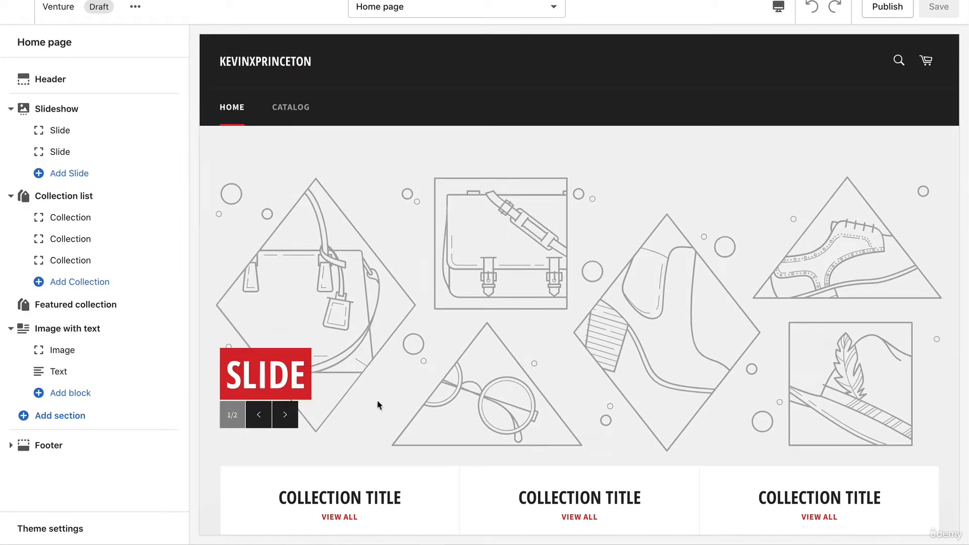
{"action": "left_click", "coordinate": [283, 418]}
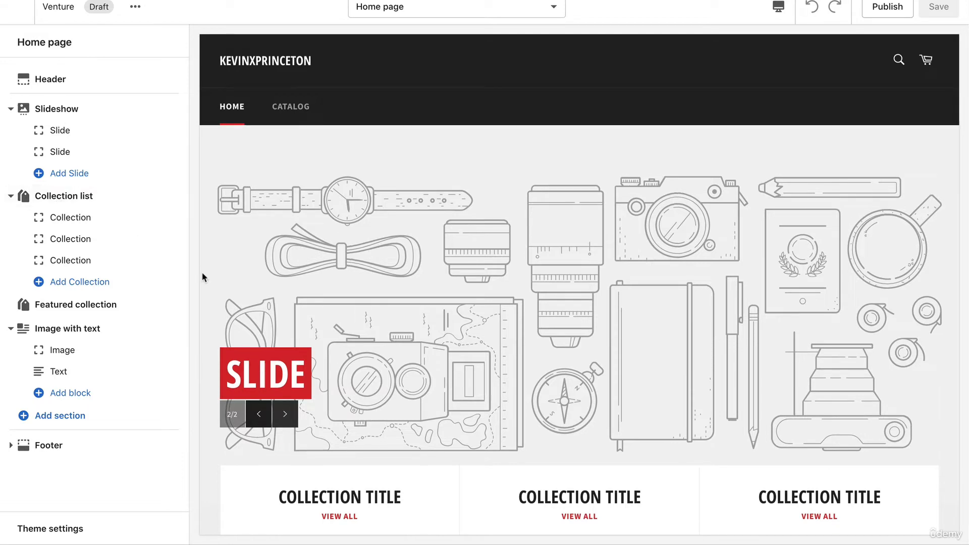
Examine the Venture home page preview from the collection list through the featured collection and image-with-text sections to the footer
{"action": "scroll", "coordinate": [202, 271], "scroll_direction": "down", "scroll_amount": 5}
{"action": "scroll", "coordinate": [202, 272], "scroll_direction": "down", "scroll_amount": 2}
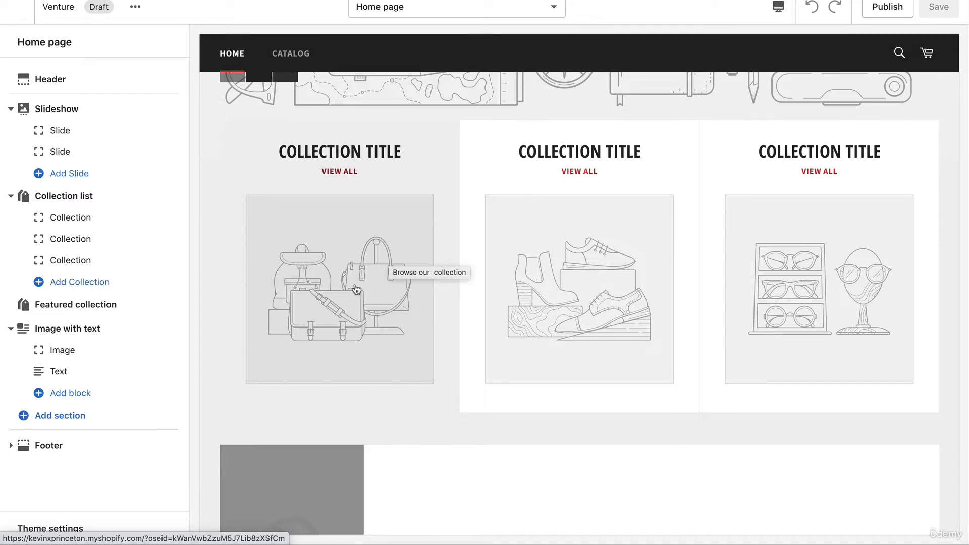
{"action": "scroll", "coordinate": [355, 292], "scroll_direction": "down", "scroll_amount": 1}
{"action": "scroll", "coordinate": [355, 293], "scroll_direction": "down", "scroll_amount": 3}
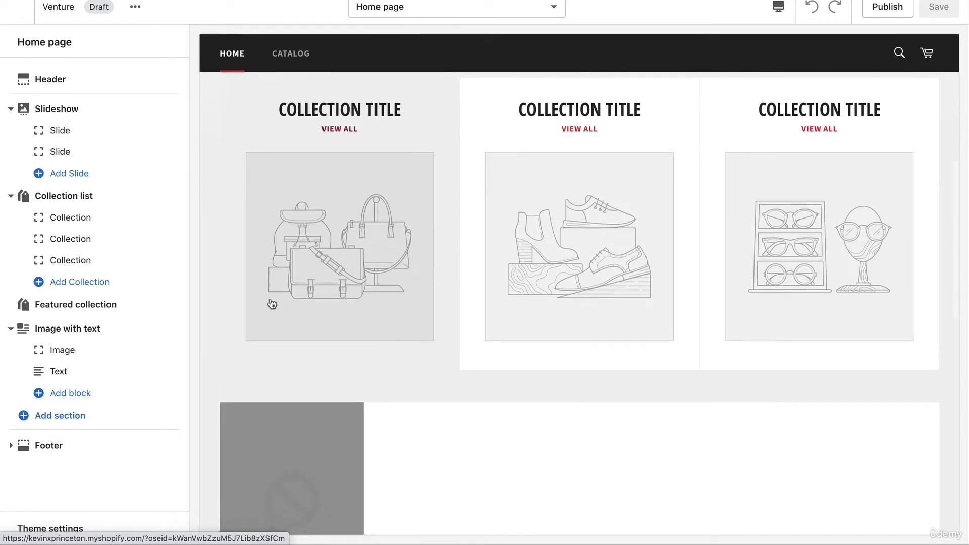
{"action": "scroll", "coordinate": [240, 319], "scroll_direction": "down", "scroll_amount": 5}
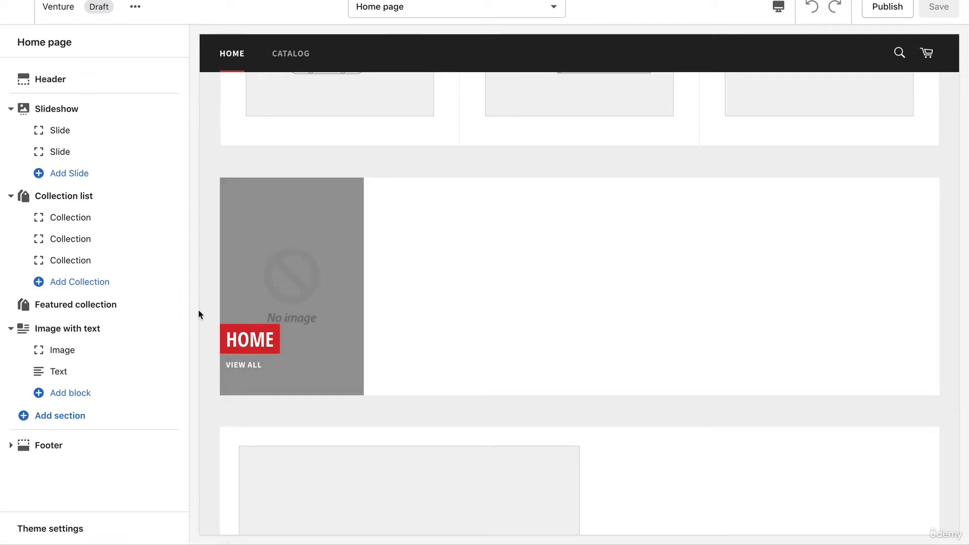
{"action": "scroll", "coordinate": [206, 331], "scroll_direction": "down", "scroll_amount": 5}
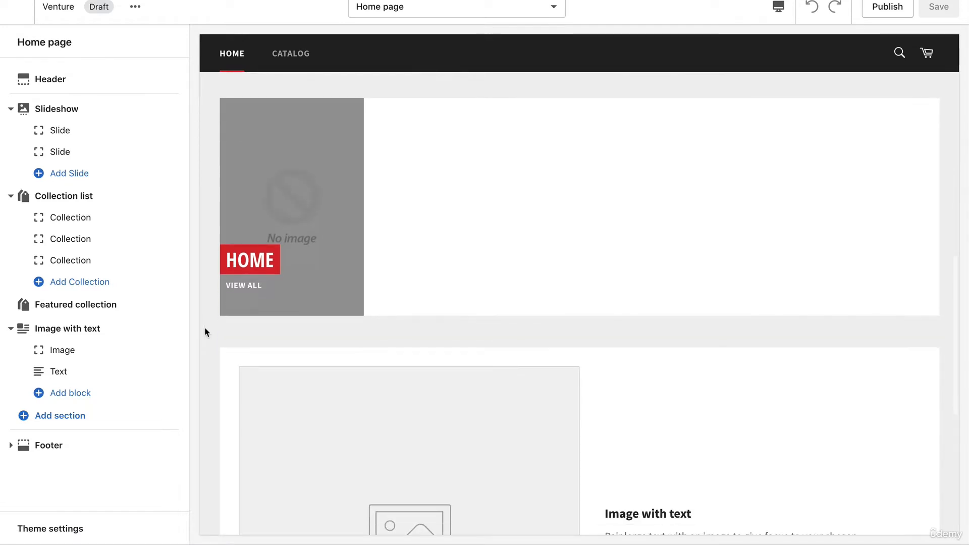
{"action": "scroll", "coordinate": [205, 331], "scroll_direction": "down", "scroll_amount": 2}
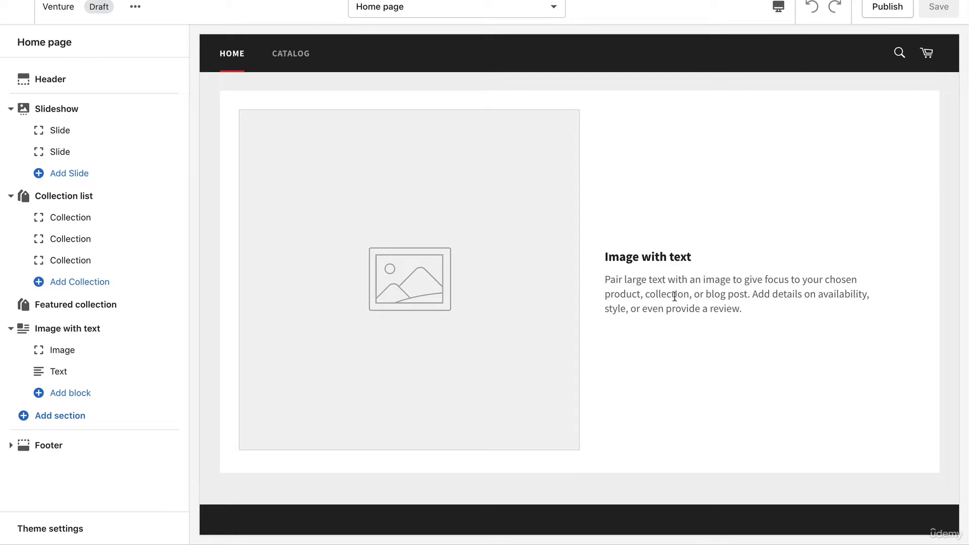
{"action": "scroll", "coordinate": [671, 300], "scroll_direction": "down", "scroll_amount": 1}
{"action": "scroll", "coordinate": [672, 299], "scroll_direction": "down", "scroll_amount": 1}
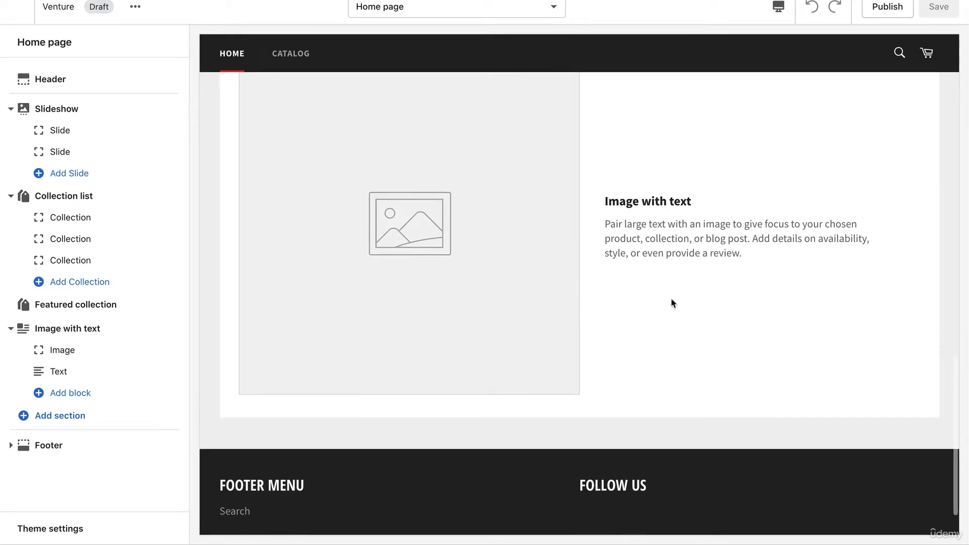
{"action": "scroll", "coordinate": [670, 298], "scroll_direction": "down", "scroll_amount": 1}
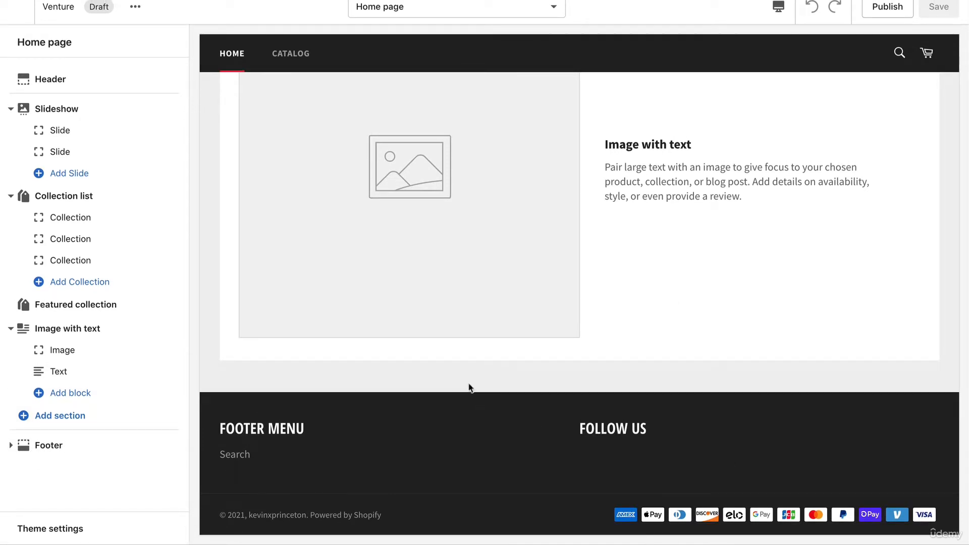
{"action": "scroll", "coordinate": [465, 269], "scroll_direction": "up", "scroll_amount": 20}
{"action": "scroll", "coordinate": [465, 269], "scroll_direction": "down", "scroll_amount": 2}
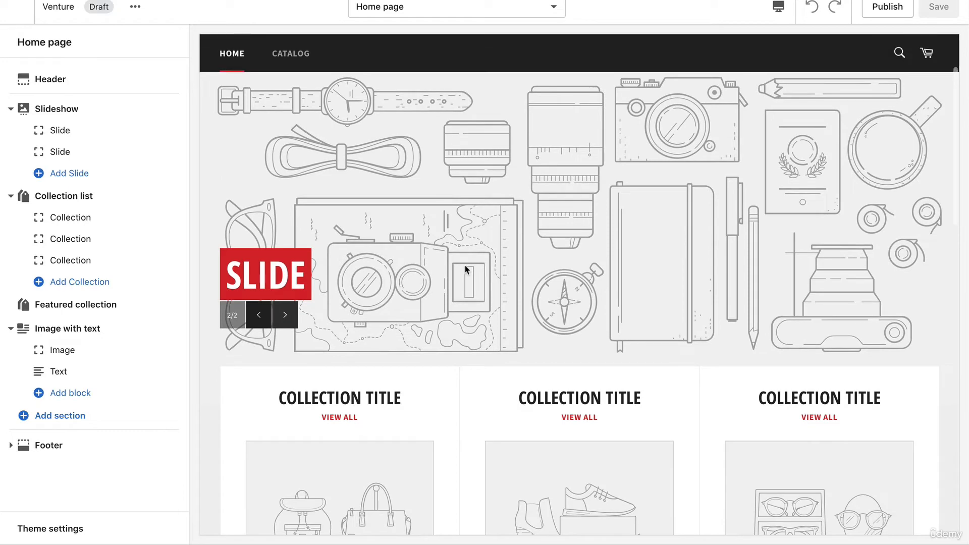
{"action": "scroll", "coordinate": [439, 336], "scroll_direction": "up", "scroll_amount": 2}
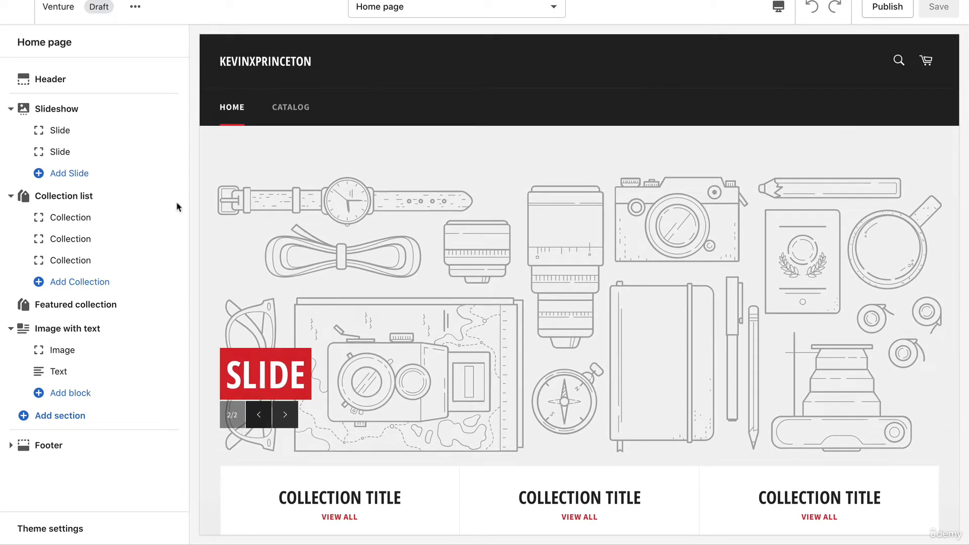
Set the first slide's image to the library photo of overlapping colourful phone cases
{"action": "left_click", "coordinate": [47, 132]}
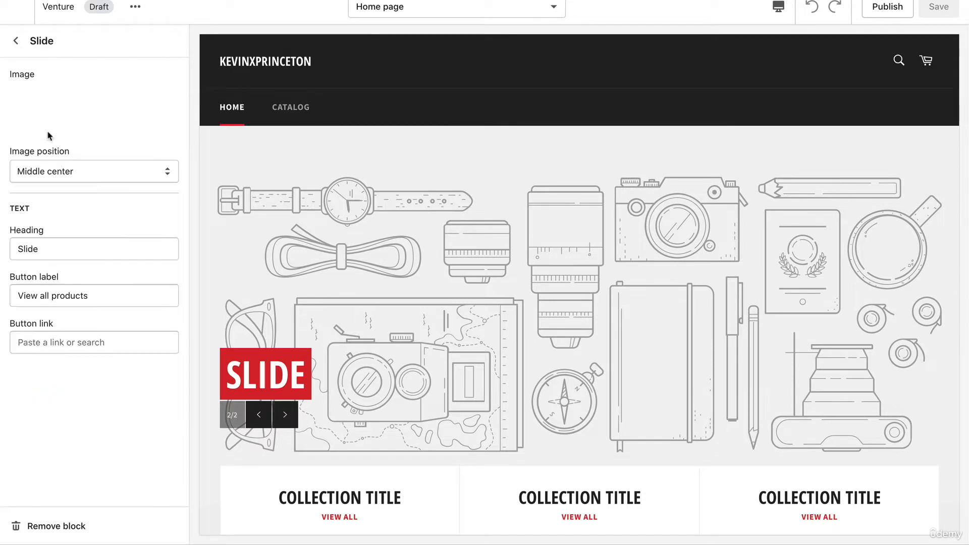
{"action": "left_click", "coordinate": [87, 109]}
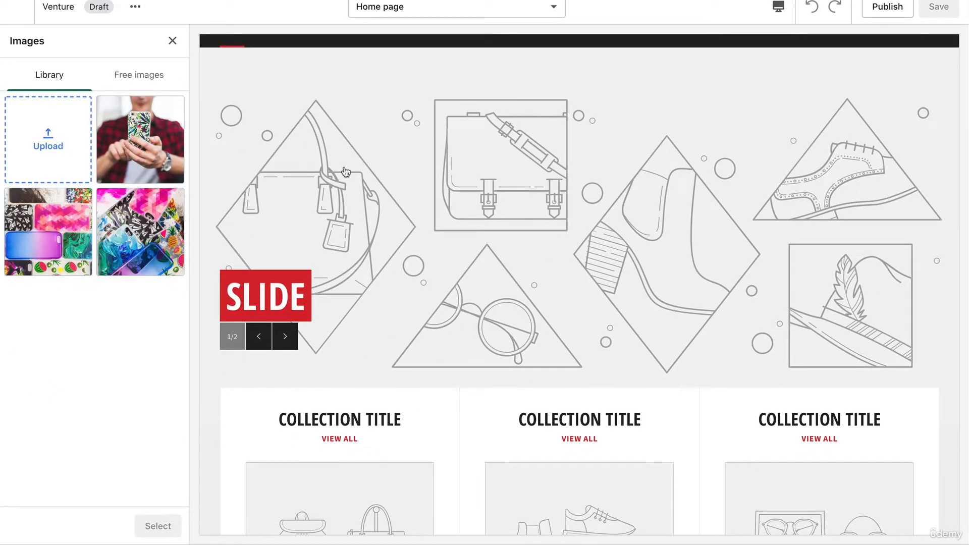
{"action": "scroll", "coordinate": [439, 80], "scroll_direction": "down", "scroll_amount": 3}
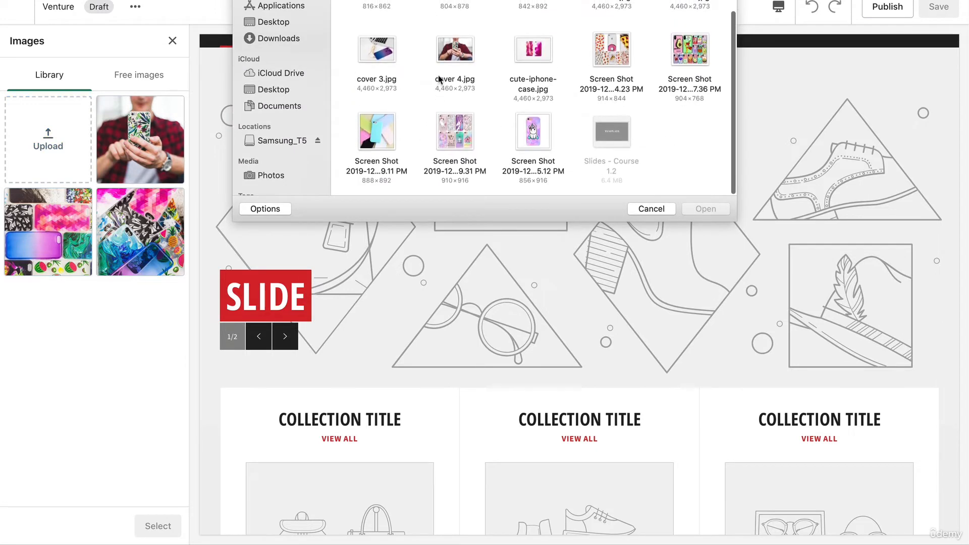
{"action": "left_click", "coordinate": [654, 209]}
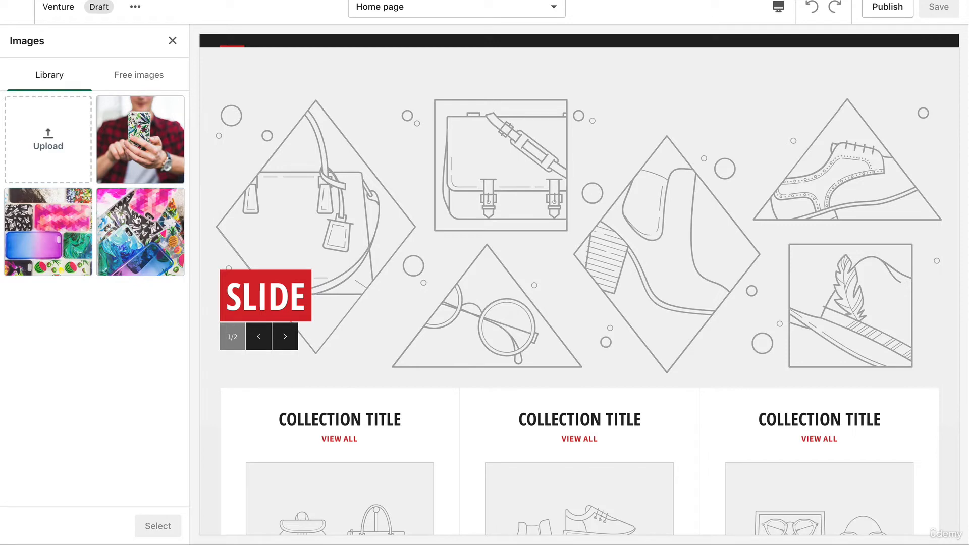
{"action": "left_click", "coordinate": [158, 228]}
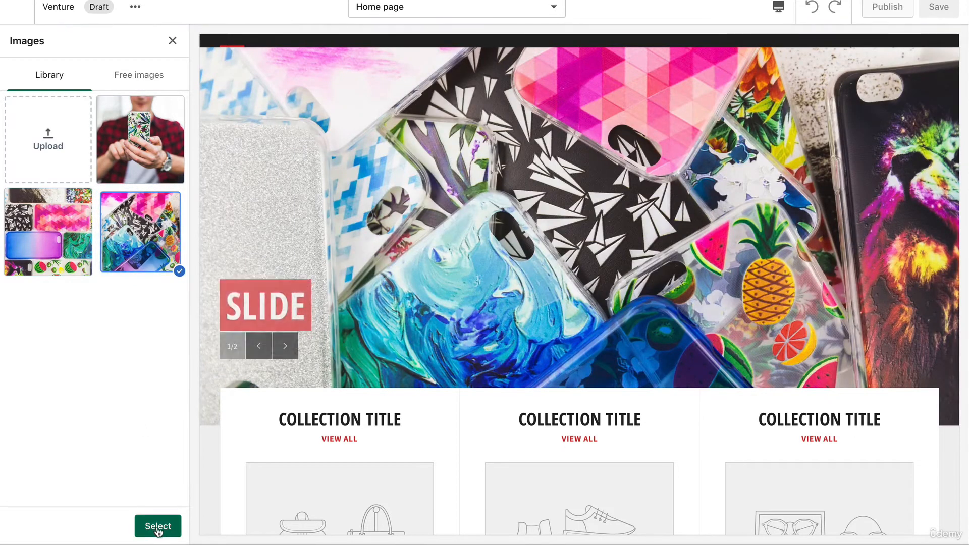
{"action": "left_click", "coordinate": [156, 528]}
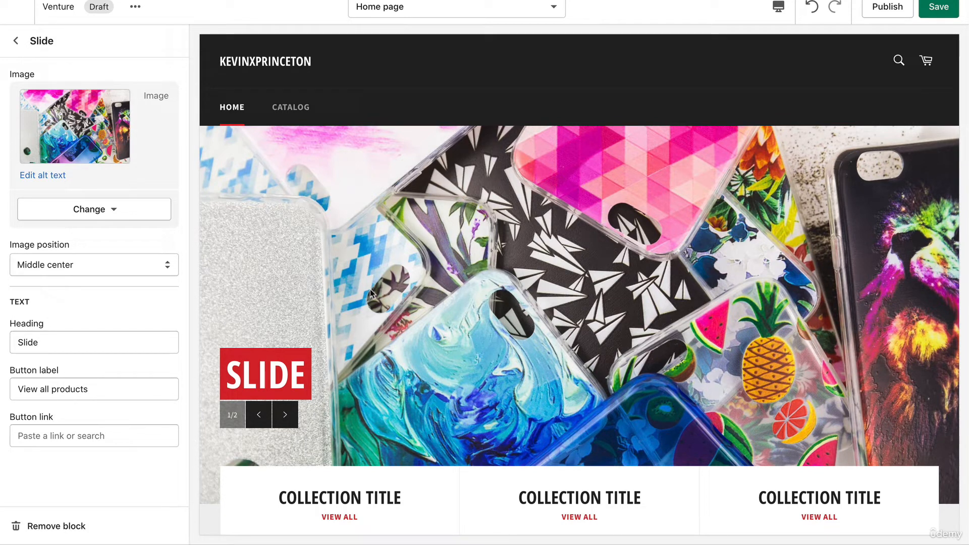
{"action": "left_click", "coordinate": [16, 41]}
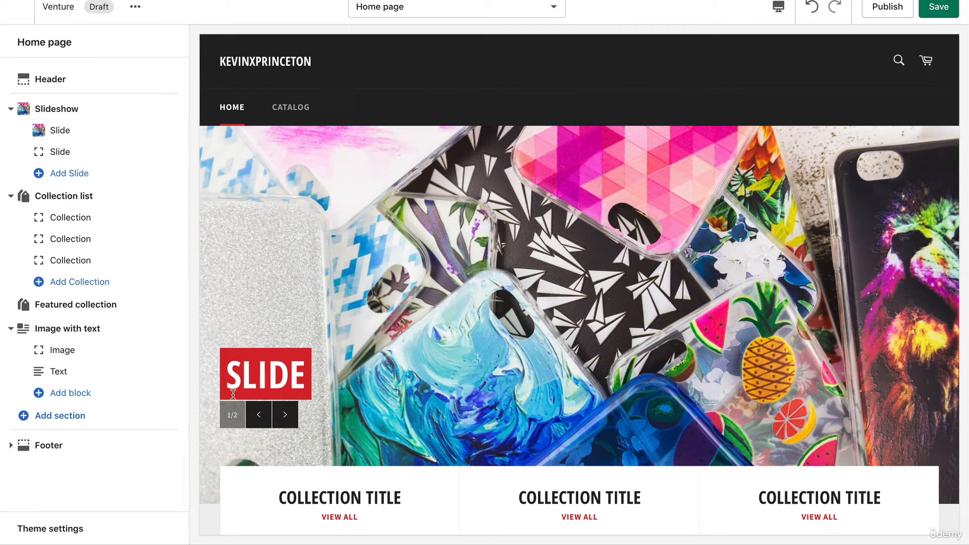
Set the second slide's image to the library photo of phone cases arranged in rows
{"action": "left_click", "coordinate": [58, 154]}
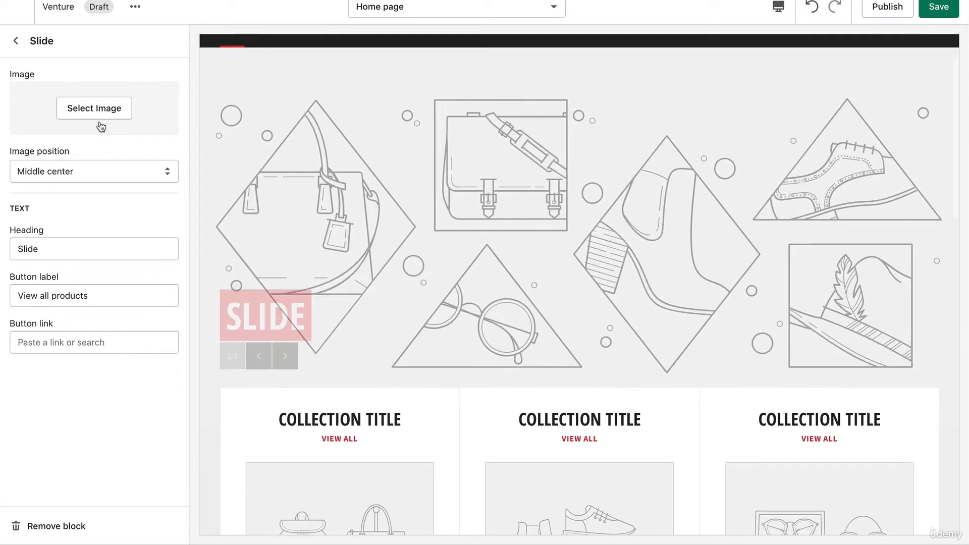
{"action": "left_click", "coordinate": [93, 112]}
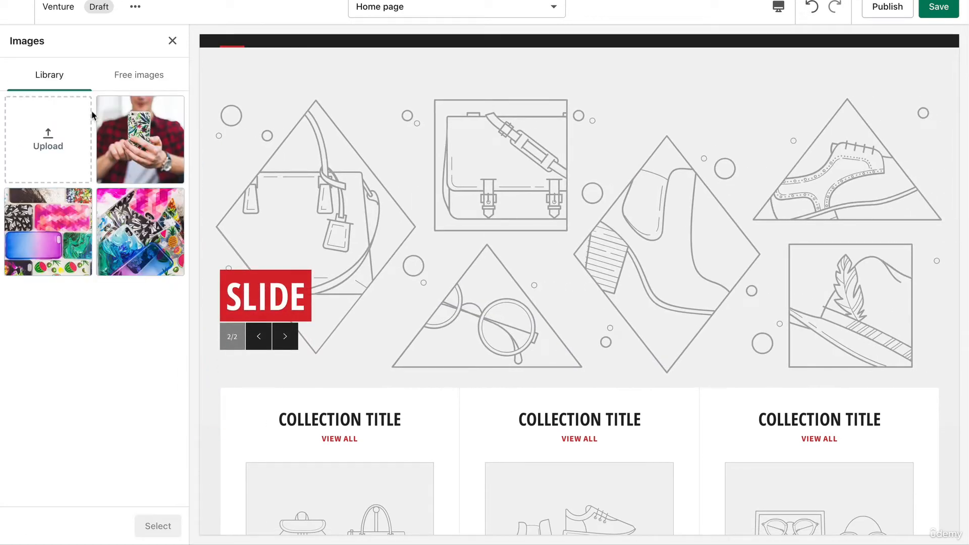
{"action": "left_click", "coordinate": [61, 239]}
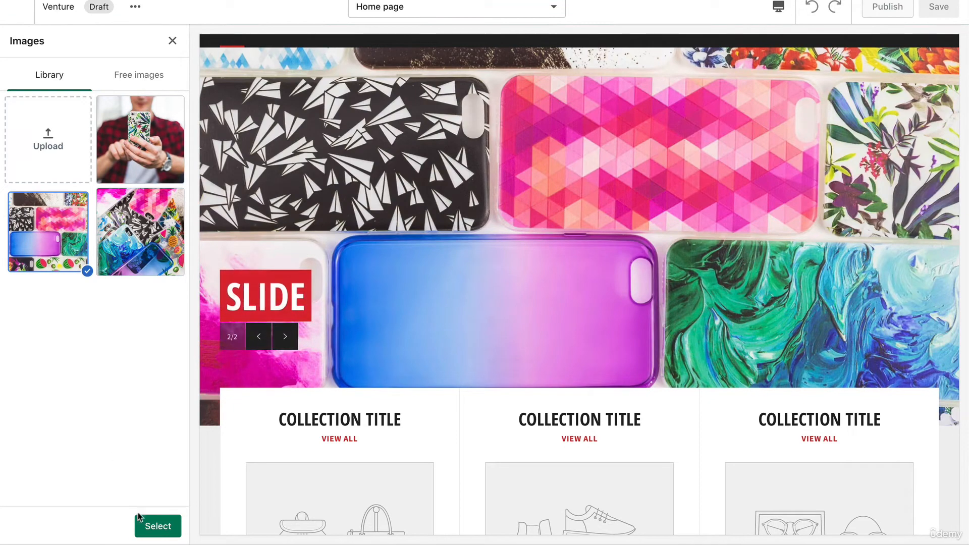
{"action": "left_click", "coordinate": [152, 527]}
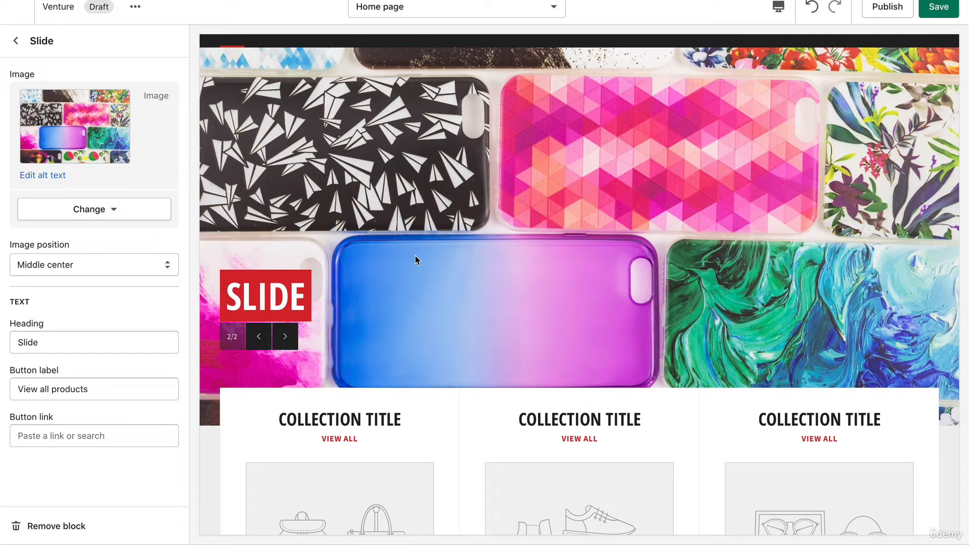
Cycle through both slides in the preview to check their images, and return to the home page section list
{"action": "left_click", "coordinate": [282, 336]}
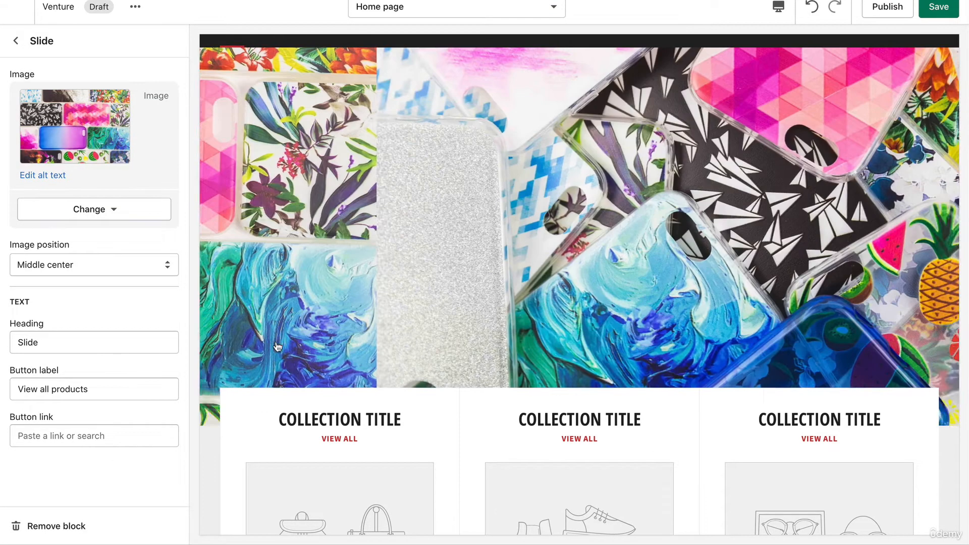
{"action": "left_click", "coordinate": [284, 338]}
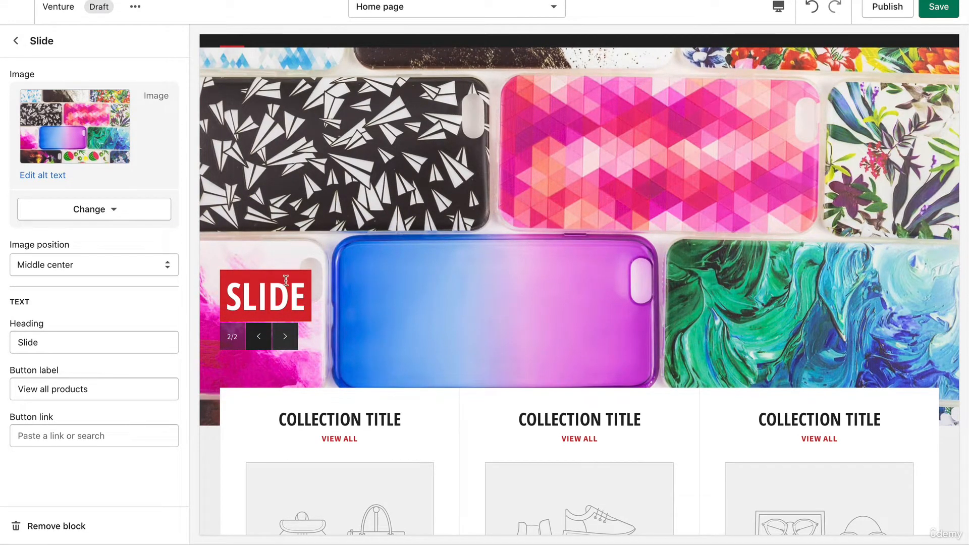
{"action": "scroll", "coordinate": [331, 119], "scroll_direction": "up", "scroll_amount": 2}
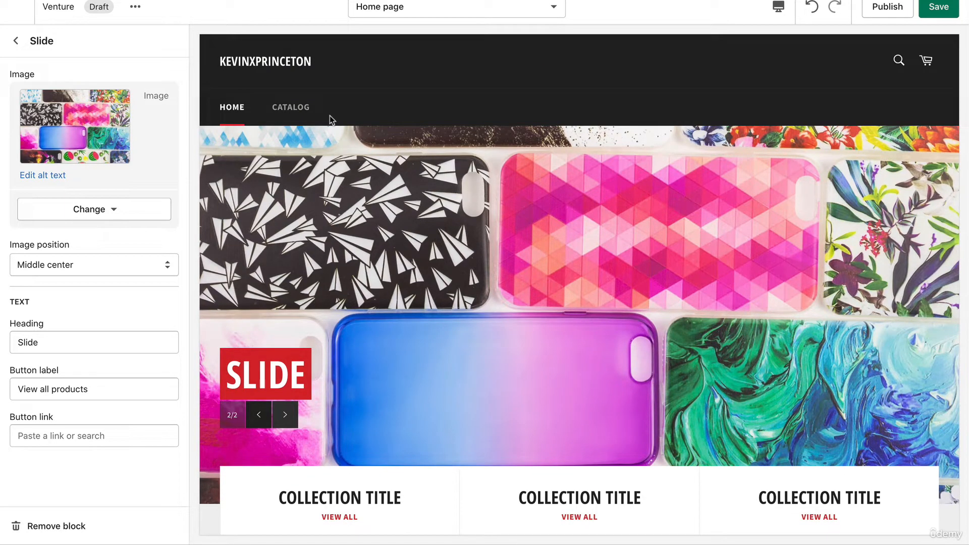
{"action": "left_click", "coordinate": [17, 46]}
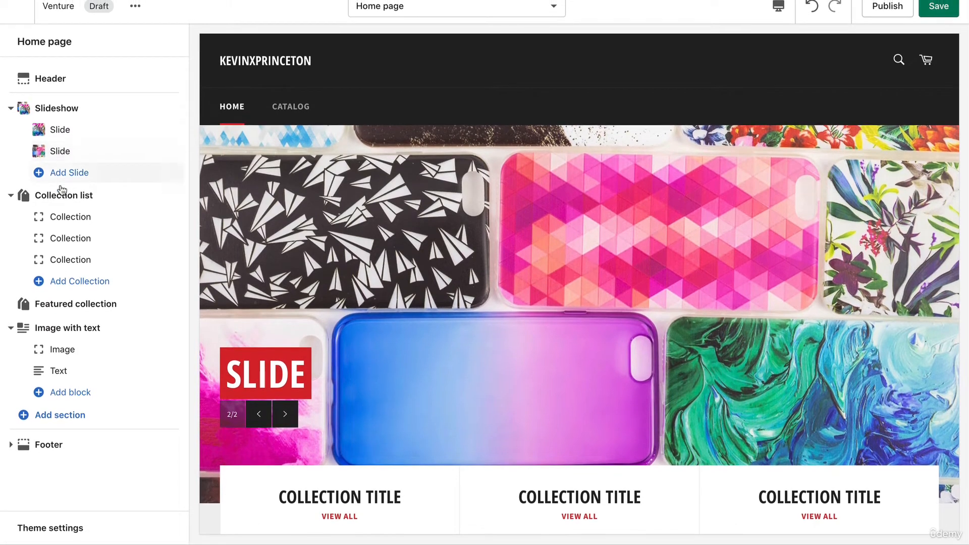
Assign the Bumpers collection to the first block of the home page's collection list
{"action": "scroll", "coordinate": [66, 204], "scroll_direction": "down", "scroll_amount": 1}
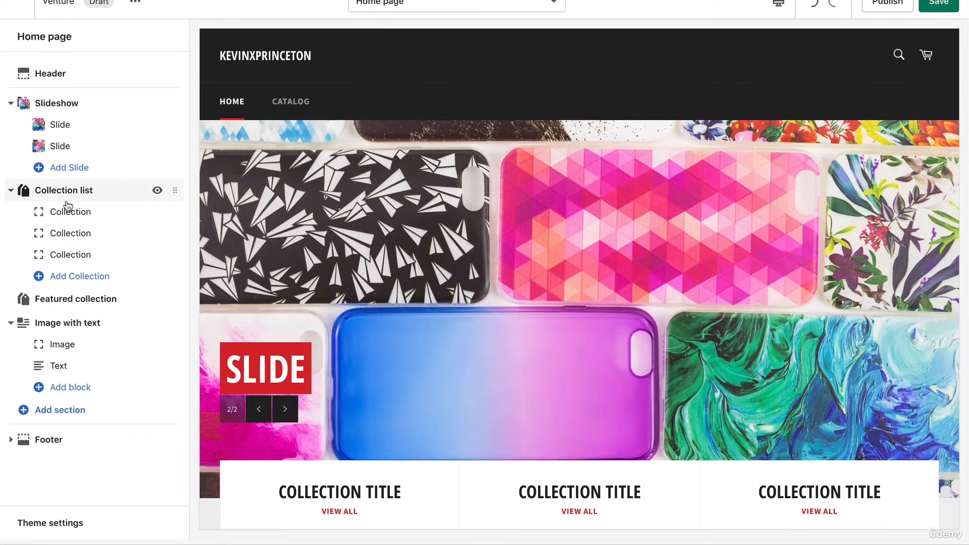
{"action": "scroll", "coordinate": [334, 271], "scroll_direction": "down", "scroll_amount": 6}
{"action": "scroll", "coordinate": [333, 272], "scroll_direction": "down", "scroll_amount": 1}
{"action": "scroll", "coordinate": [331, 273], "scroll_direction": "up", "scroll_amount": 1}
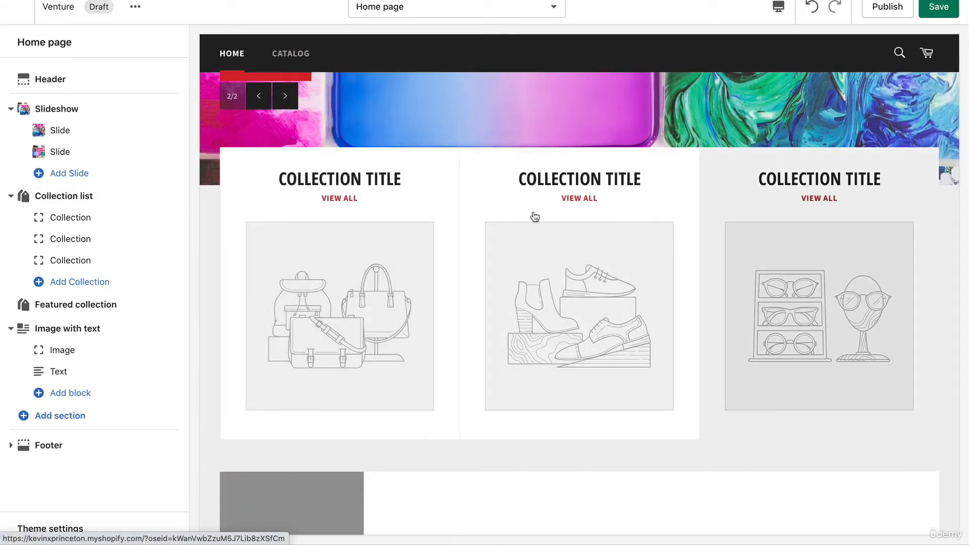
{"action": "left_click", "coordinate": [48, 200]}
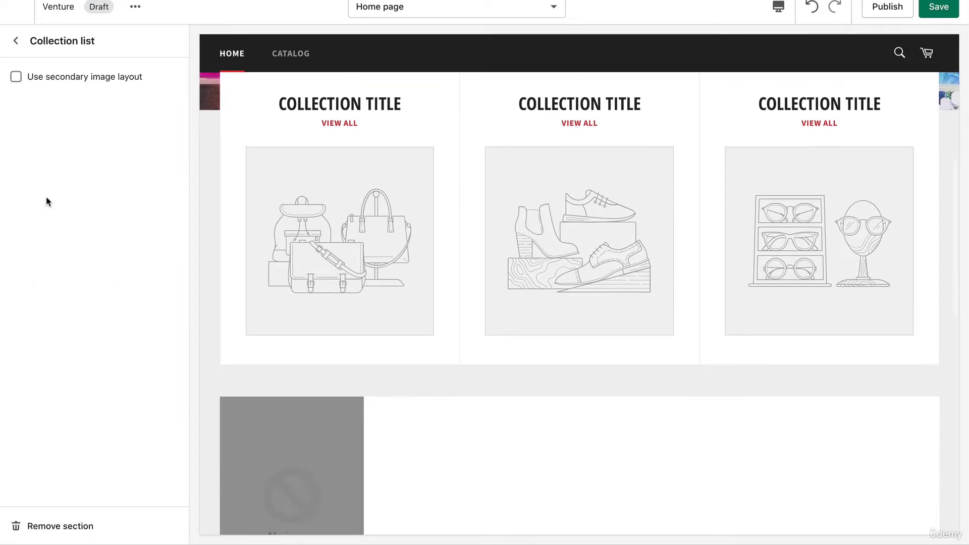
{"action": "left_click", "coordinate": [15, 49]}
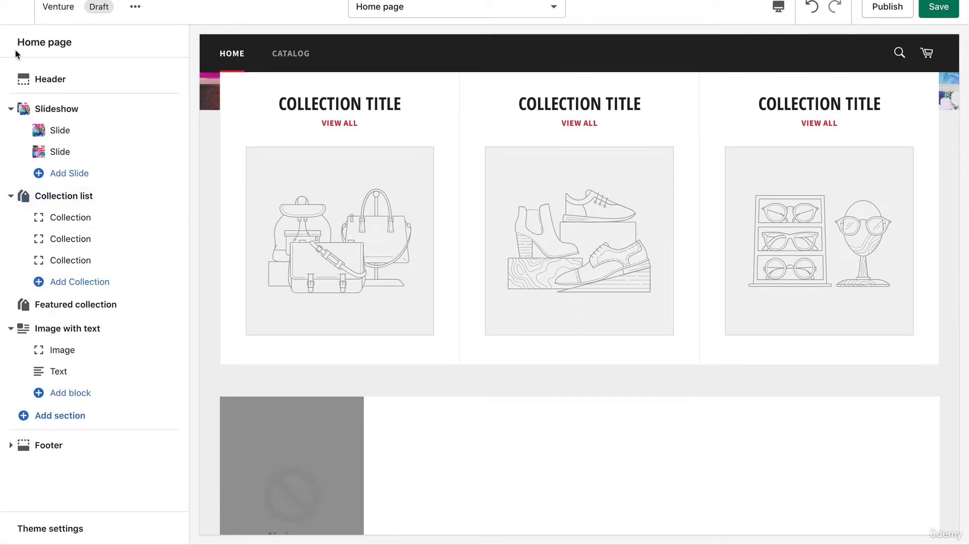
{"action": "left_click", "coordinate": [52, 218]}
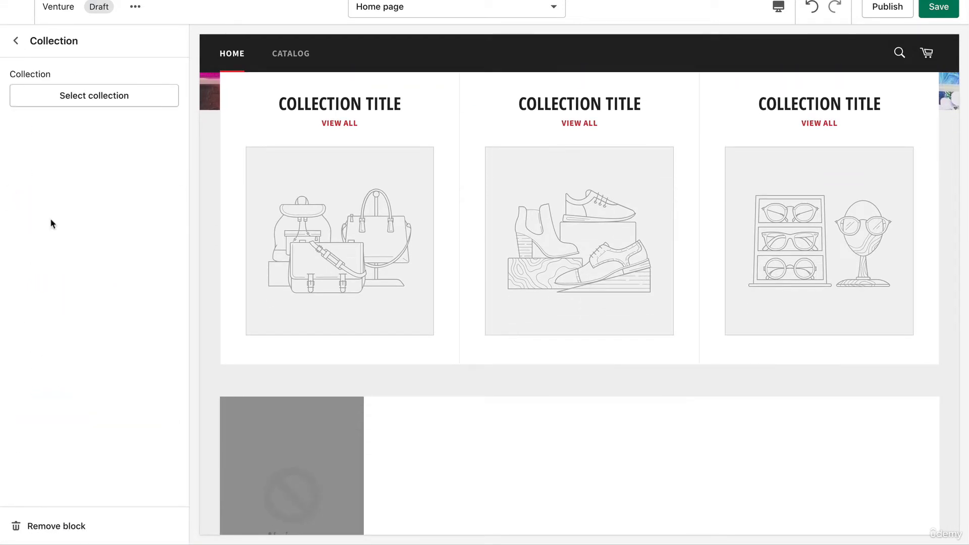
{"action": "left_click", "coordinate": [93, 102]}
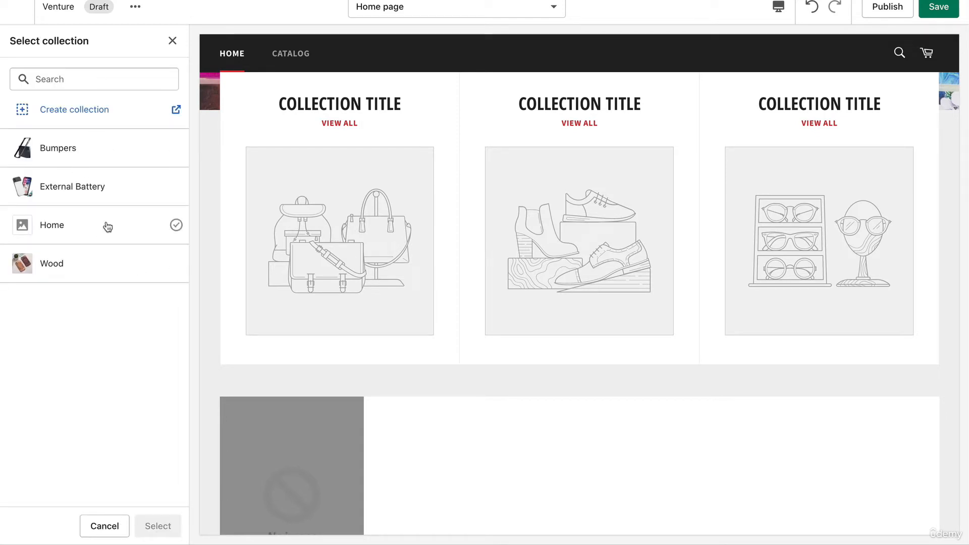
{"action": "left_click", "coordinate": [30, 154]}
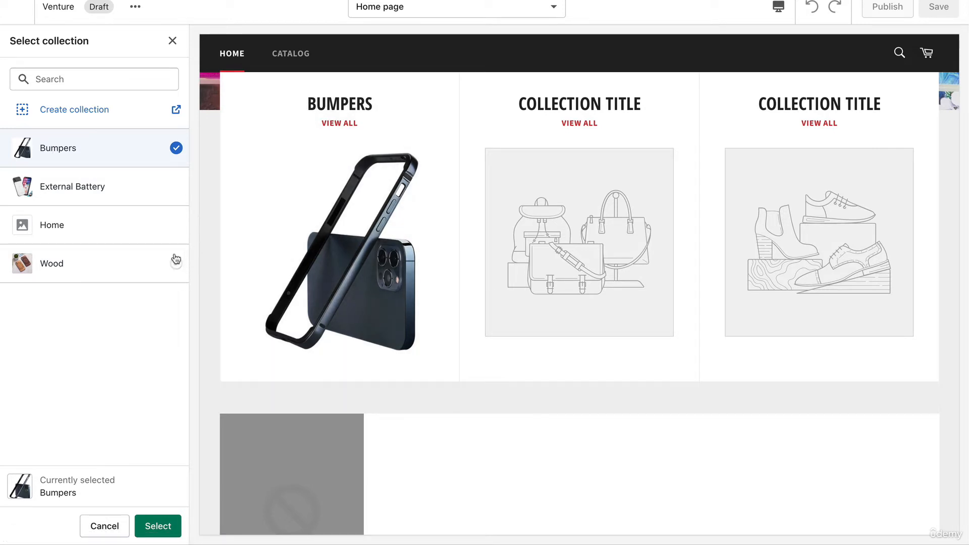
{"action": "left_click", "coordinate": [158, 528]}
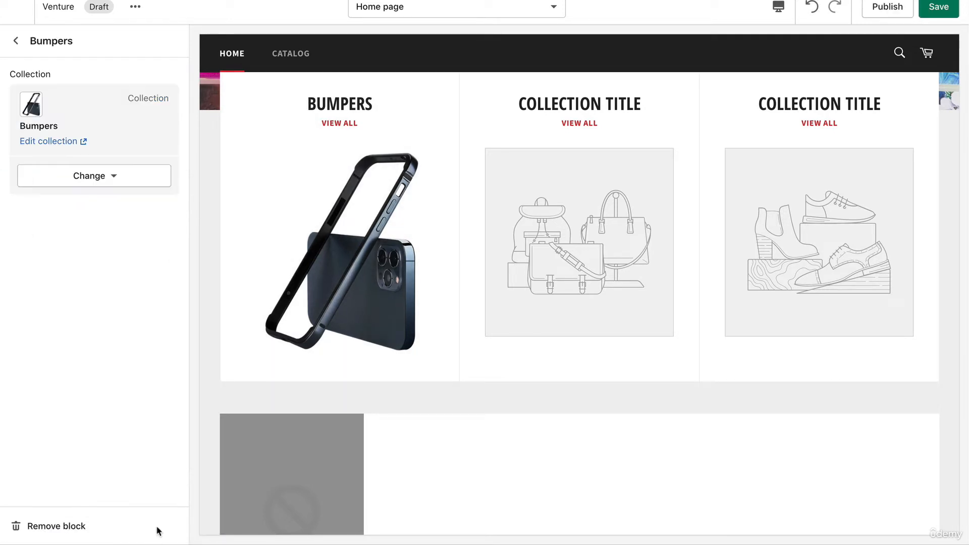
{"action": "left_click", "coordinate": [16, 42]}
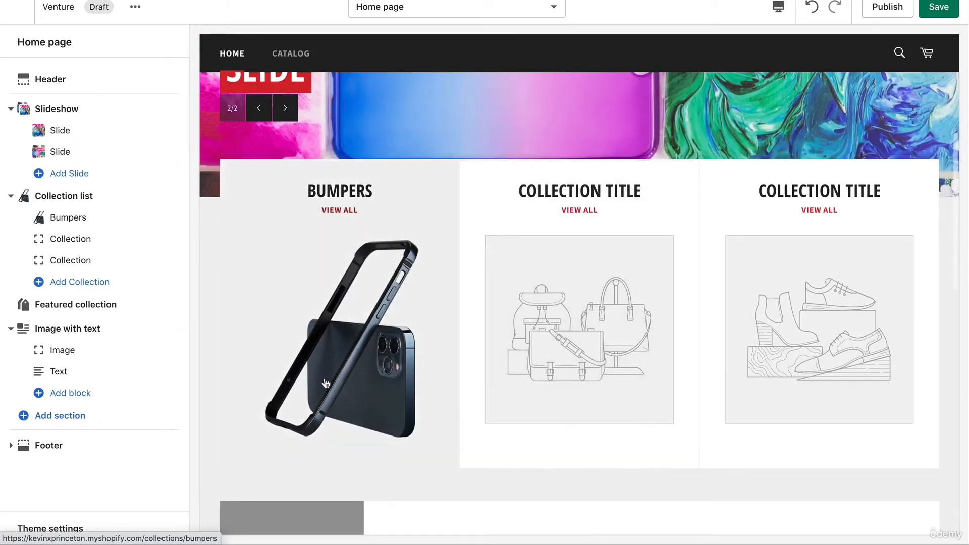
Assign the External Battery collection to the second block of the collection list
{"action": "scroll", "coordinate": [502, 510], "scroll_direction": "down", "scroll_amount": 1}
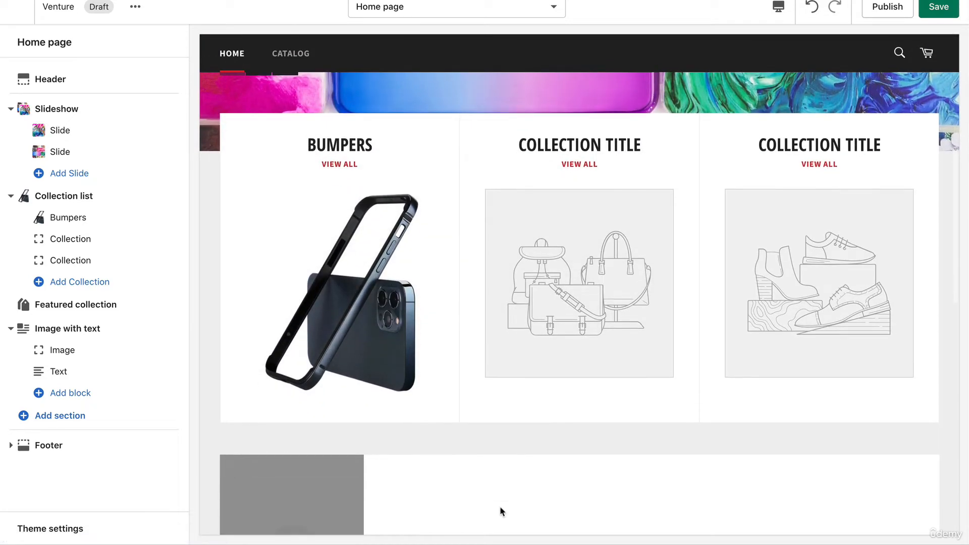
{"action": "left_click", "coordinate": [51, 240]}
{"action": "left_click", "coordinate": [82, 102]}
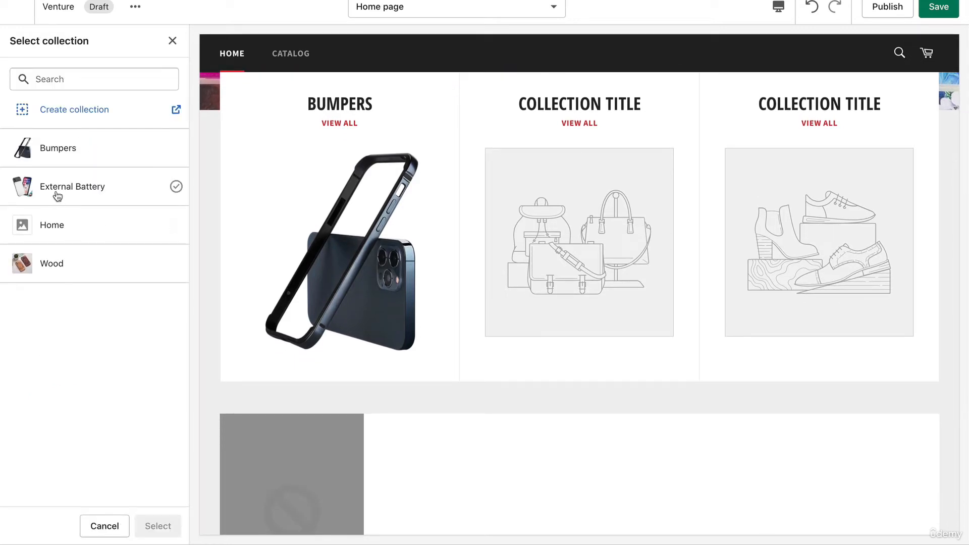
{"action": "left_click", "coordinate": [20, 192]}
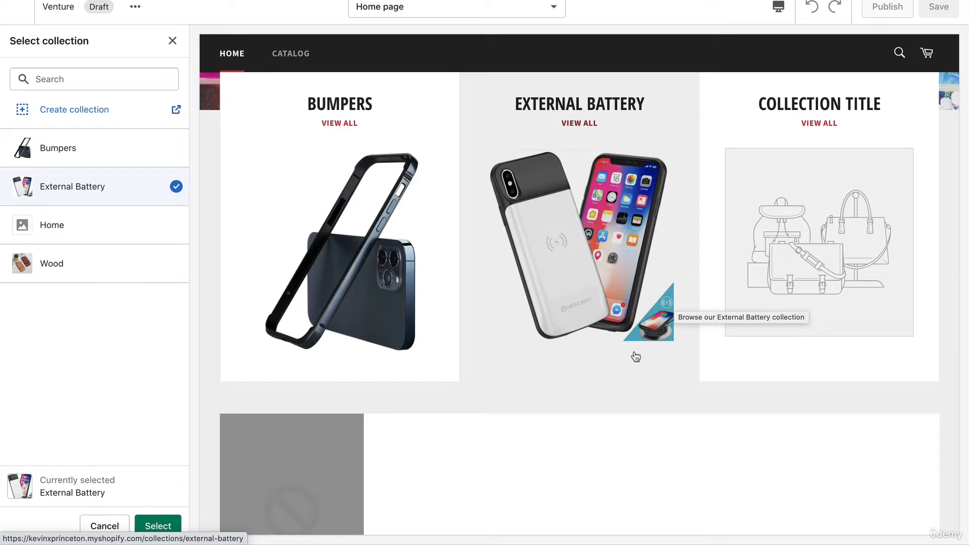
{"action": "left_click", "coordinate": [162, 527]}
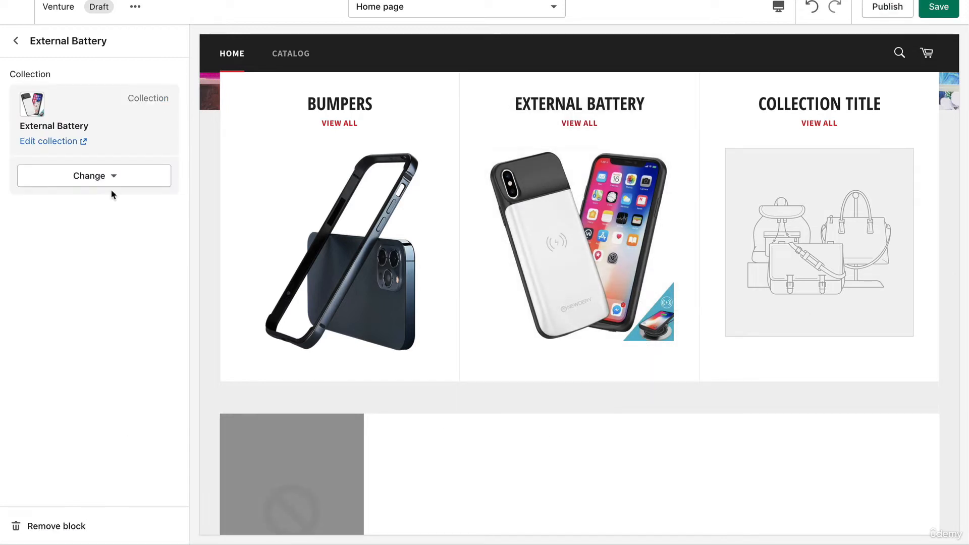
{"action": "left_click", "coordinate": [16, 41]}
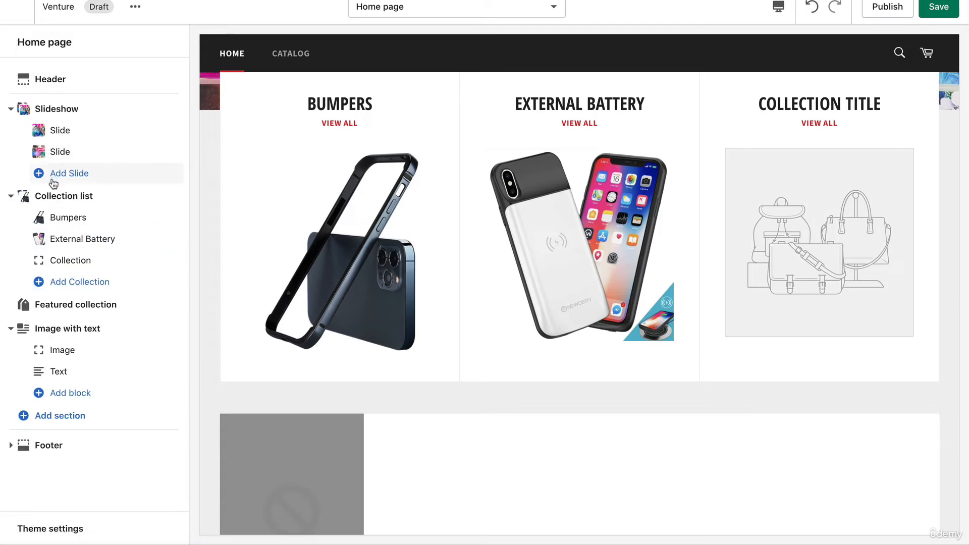
Assign the Wood collection to the third block of the collection list and return to the home page section list
{"action": "left_click", "coordinate": [54, 260]}
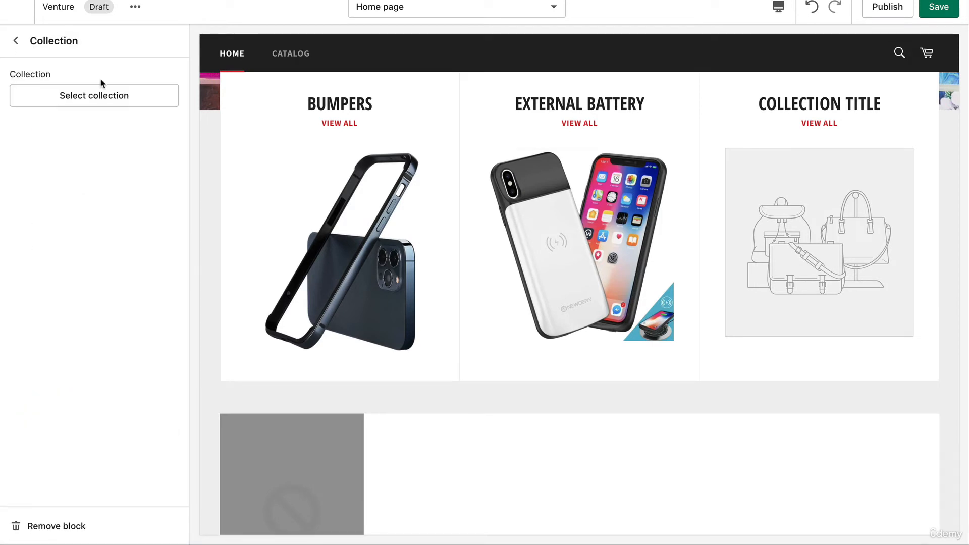
{"action": "left_click", "coordinate": [93, 95]}
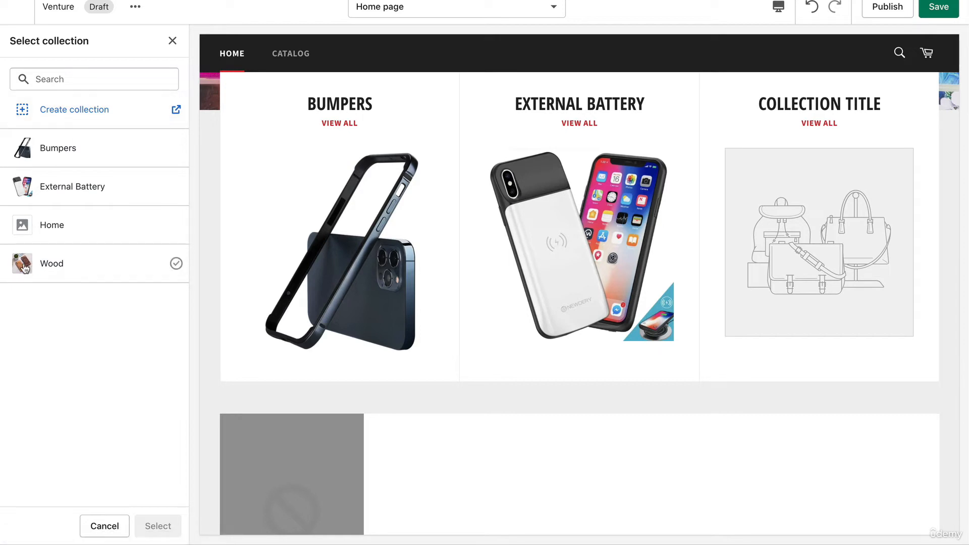
{"action": "left_click", "coordinate": [25, 268]}
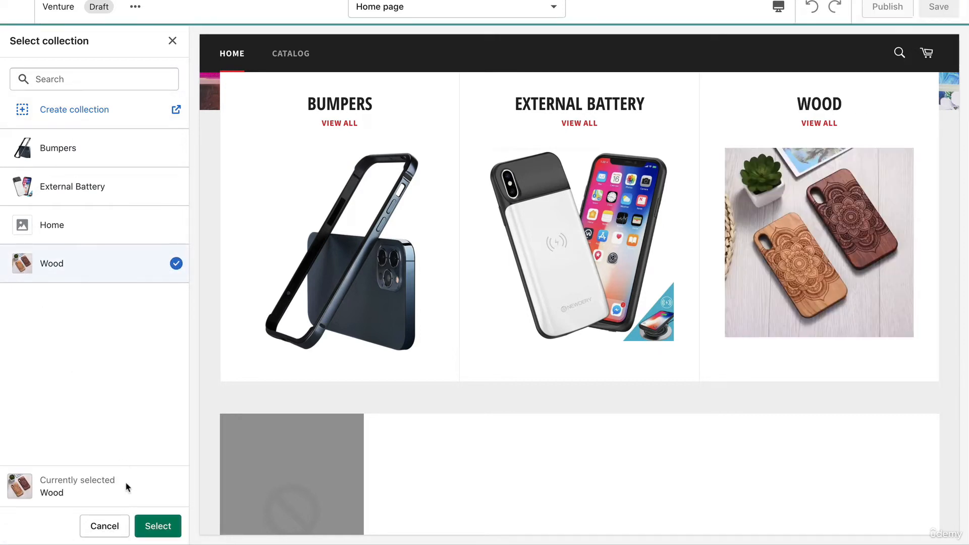
{"action": "left_click", "coordinate": [156, 527]}
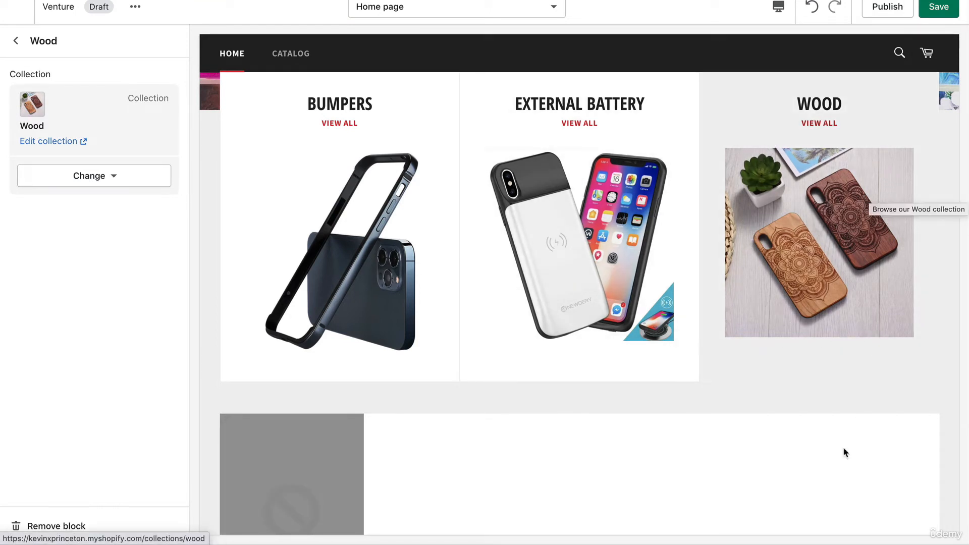
{"action": "scroll", "coordinate": [820, 418], "scroll_direction": "up", "scroll_amount": 2}
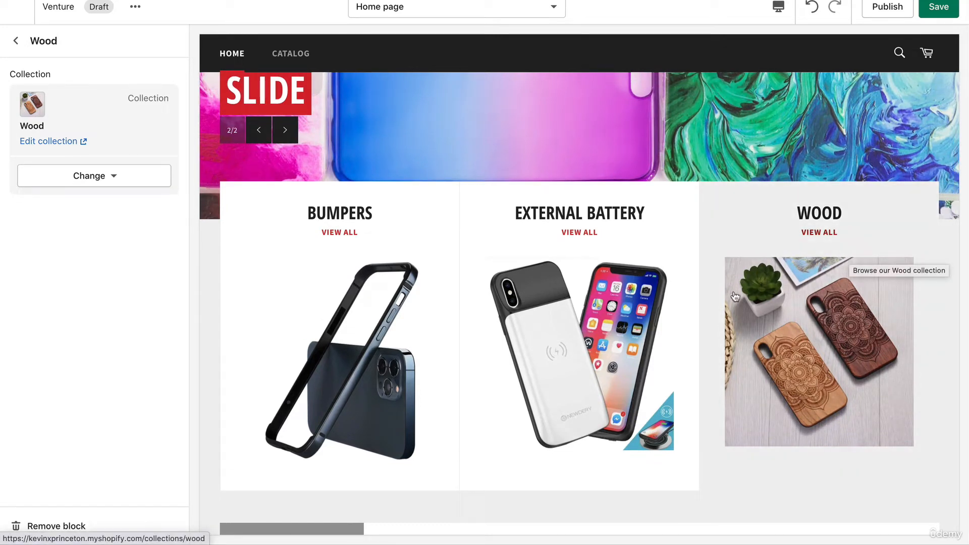
{"action": "scroll", "coordinate": [717, 498], "scroll_direction": "down", "scroll_amount": 2}
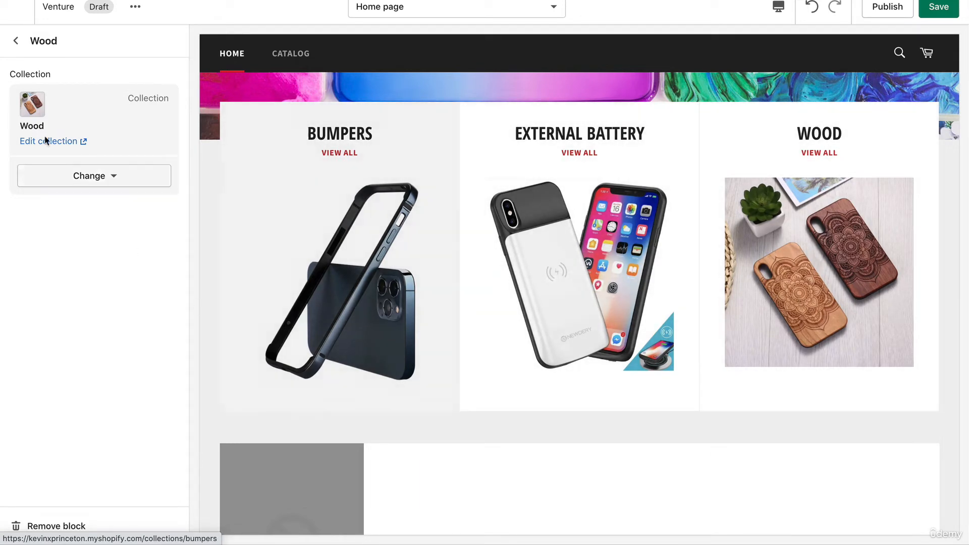
{"action": "left_click", "coordinate": [16, 41]}
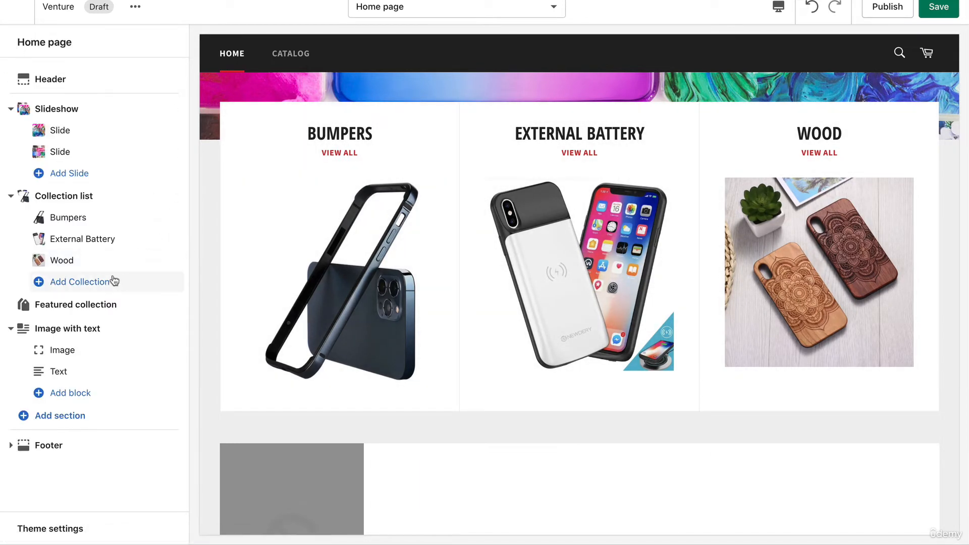
Check the featured collection section in the preview, save the theme changes and exit the theme editor
{"action": "scroll", "coordinate": [626, 251], "scroll_direction": "down", "scroll_amount": 5}
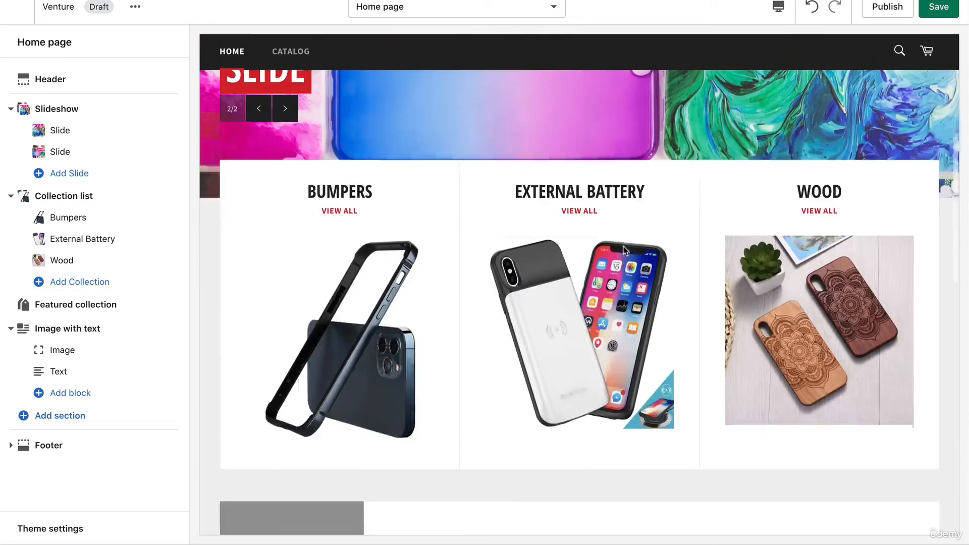
{"action": "scroll", "coordinate": [788, 317], "scroll_direction": "down", "scroll_amount": 5}
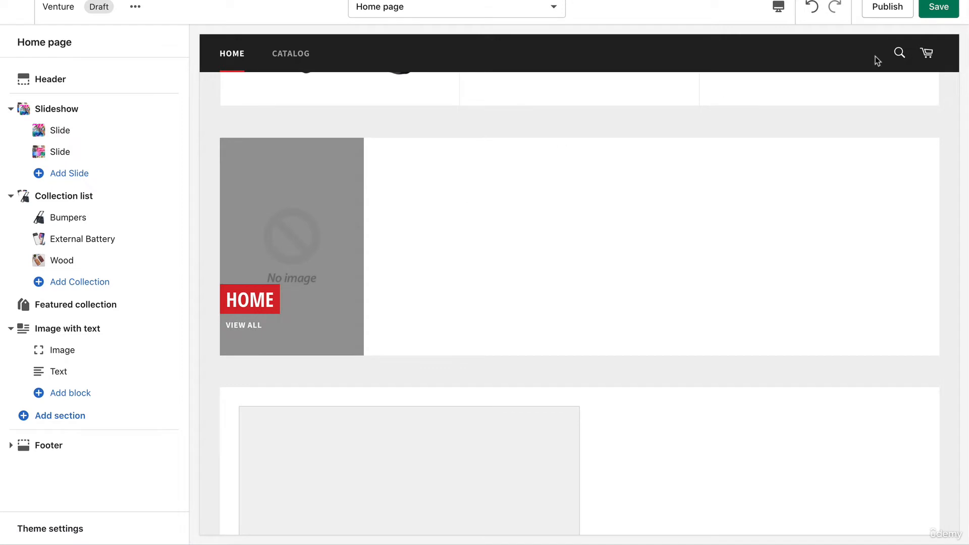
{"action": "left_click", "coordinate": [938, 8]}
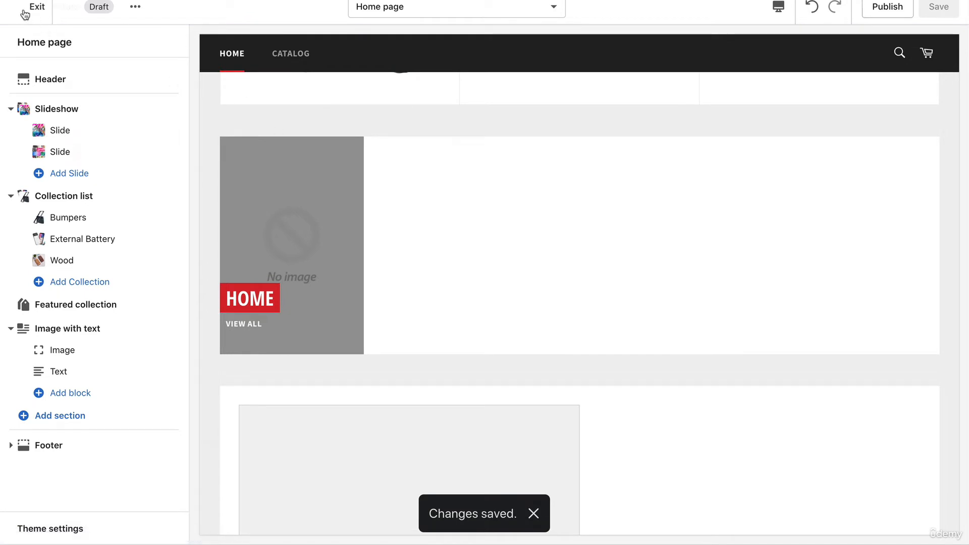
{"action": "left_click", "coordinate": [37, 7]}
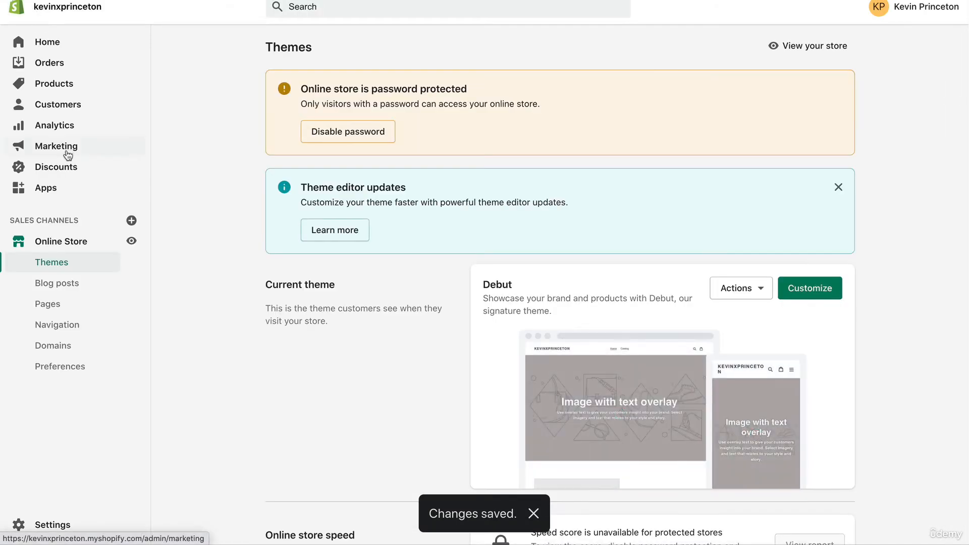
Open the Home collection from the store's product collections and change its title to Best Sellers
{"action": "left_click", "coordinate": [58, 85]}
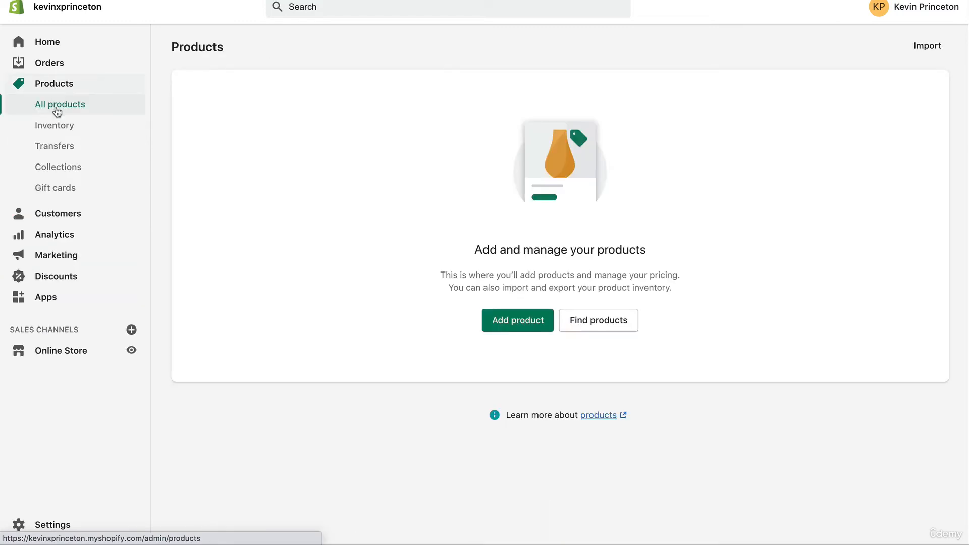
{"action": "left_click", "coordinate": [55, 170]}
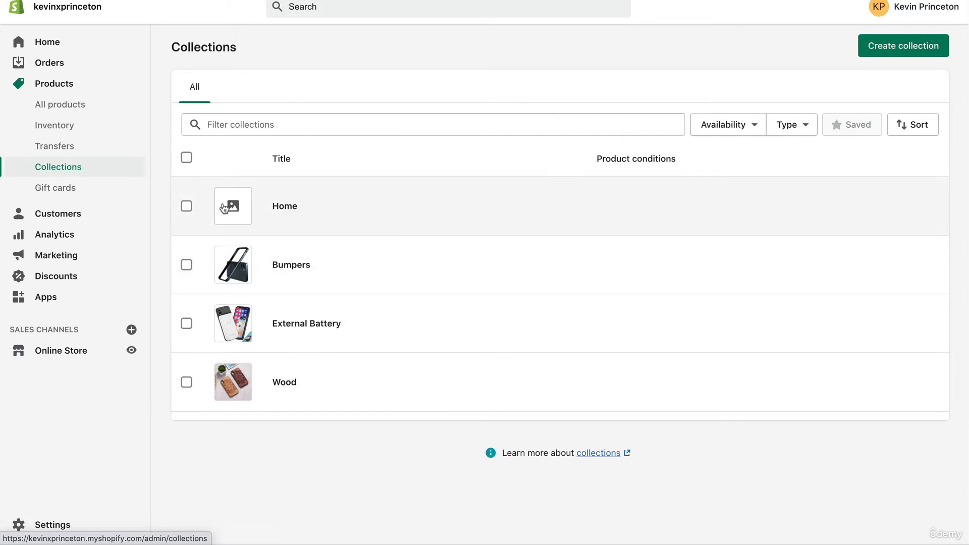
{"action": "left_click", "coordinate": [347, 214]}
{"action": "left_click_drag", "start_coordinate": [325, 115], "coordinate": [255, 104]}
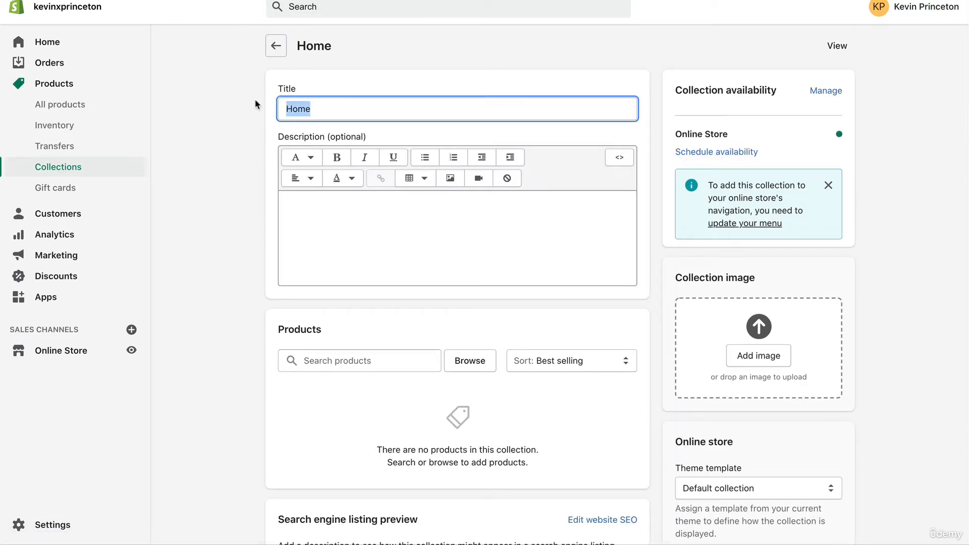
{"action": "key", "text": "BackSpace"}
{"action": "type", "text": "Best S"}
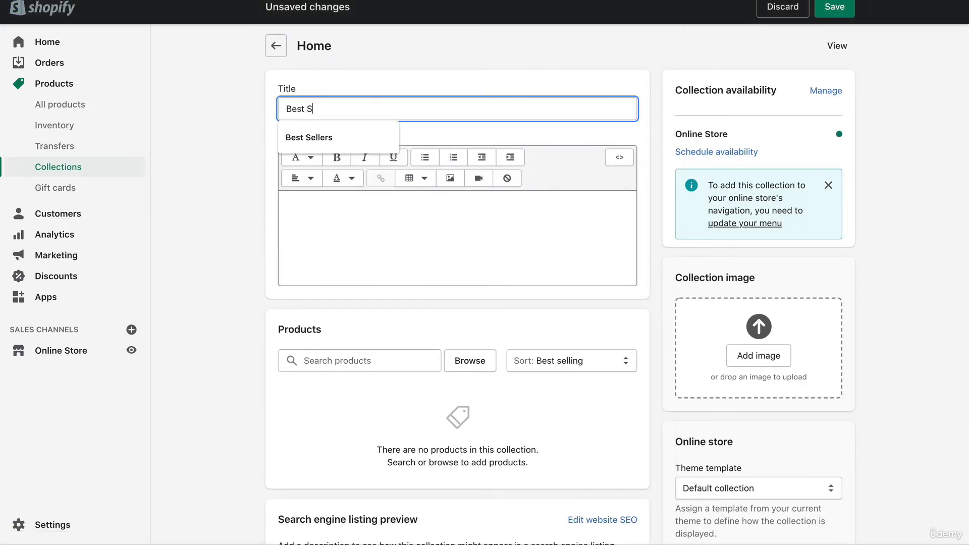
{"action": "type", "text": "ellers"}
{"action": "left_click", "coordinate": [210, 194]}
Upload cover 4.jpg as the collection image of the Best Sellers collection
{"action": "scroll", "coordinate": [319, 287], "scroll_direction": "down", "scroll_amount": 3}
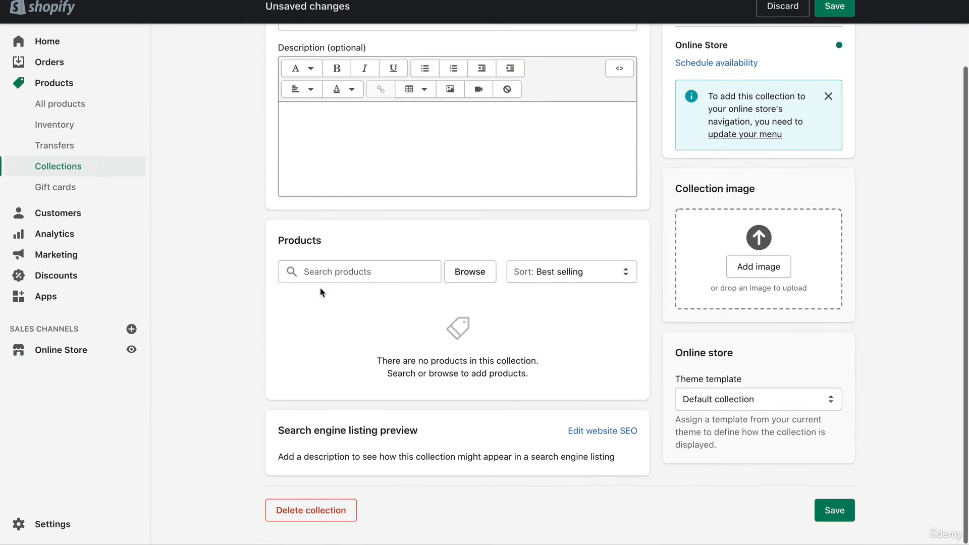
{"action": "scroll", "coordinate": [443, 304], "scroll_direction": "up", "scroll_amount": 3}
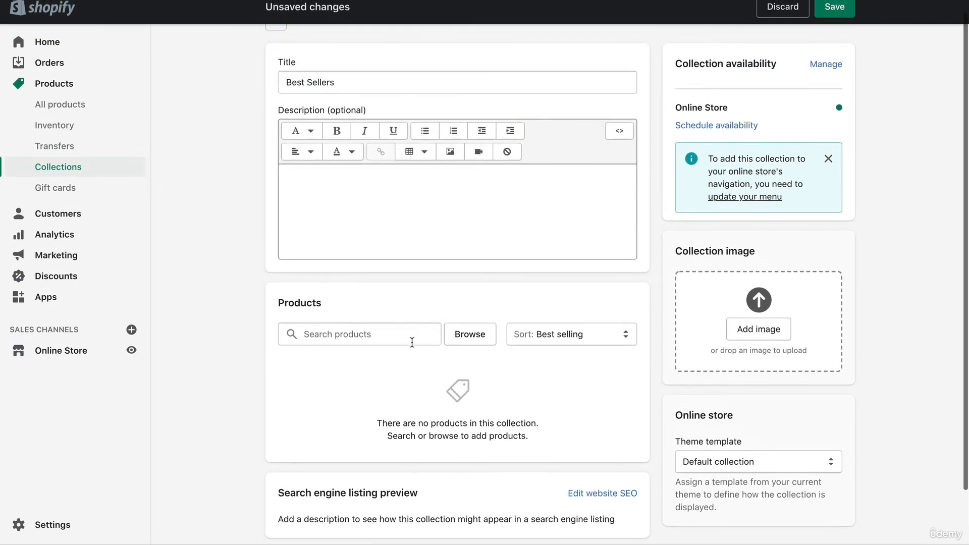
{"action": "scroll", "coordinate": [409, 344], "scroll_direction": "down", "scroll_amount": 1}
{"action": "scroll", "coordinate": [410, 344], "scroll_direction": "down", "scroll_amount": 1}
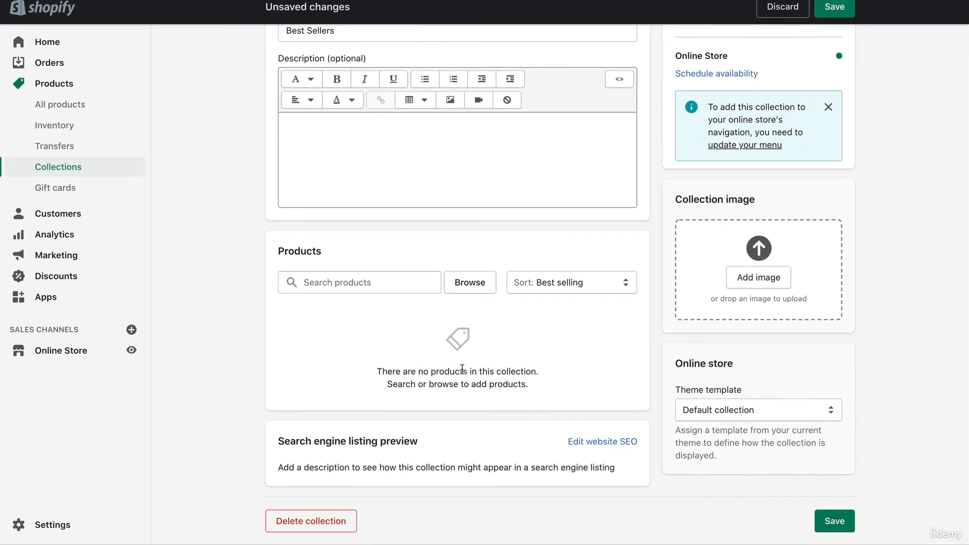
{"action": "scroll", "coordinate": [521, 412], "scroll_direction": "up", "scroll_amount": 2}
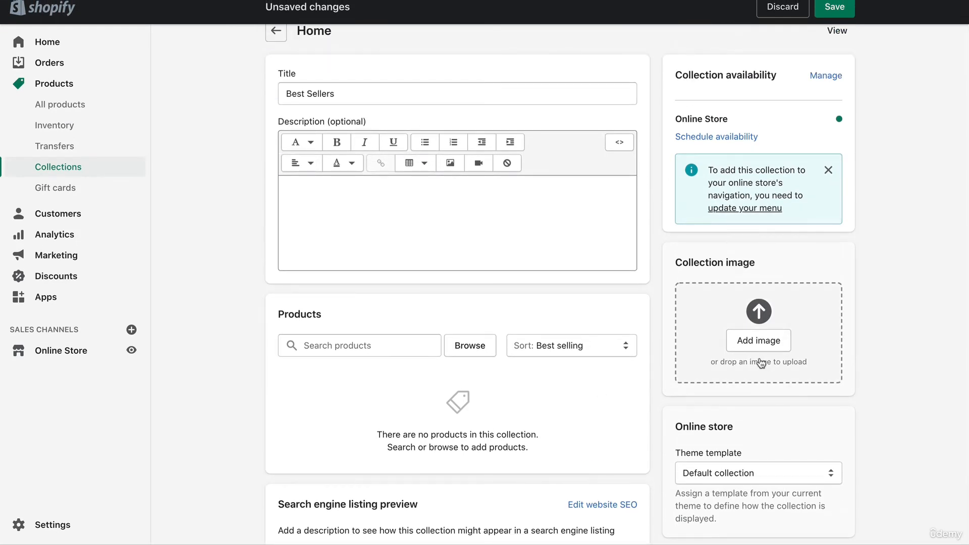
{"action": "left_click", "coordinate": [753, 343]}
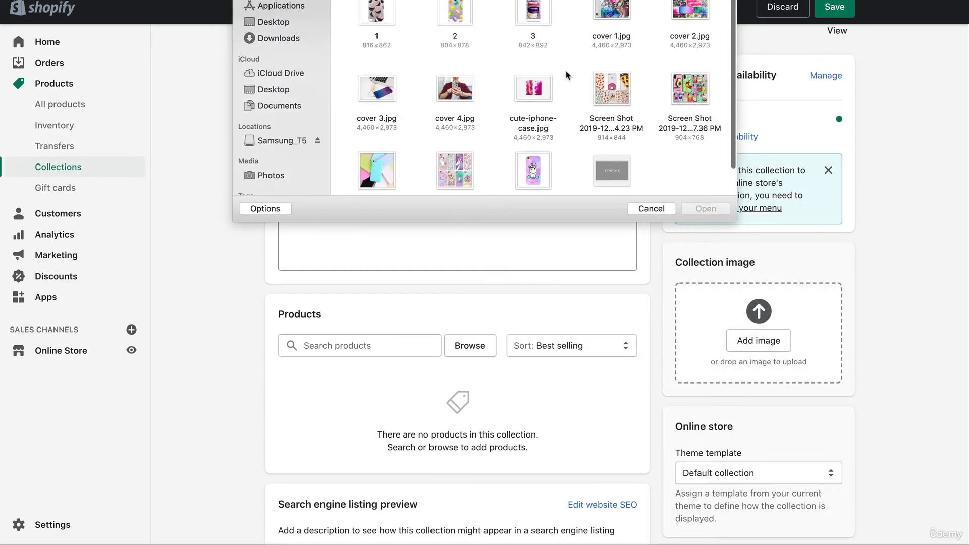
{"action": "scroll", "coordinate": [564, 158], "scroll_direction": "down", "scroll_amount": 2}
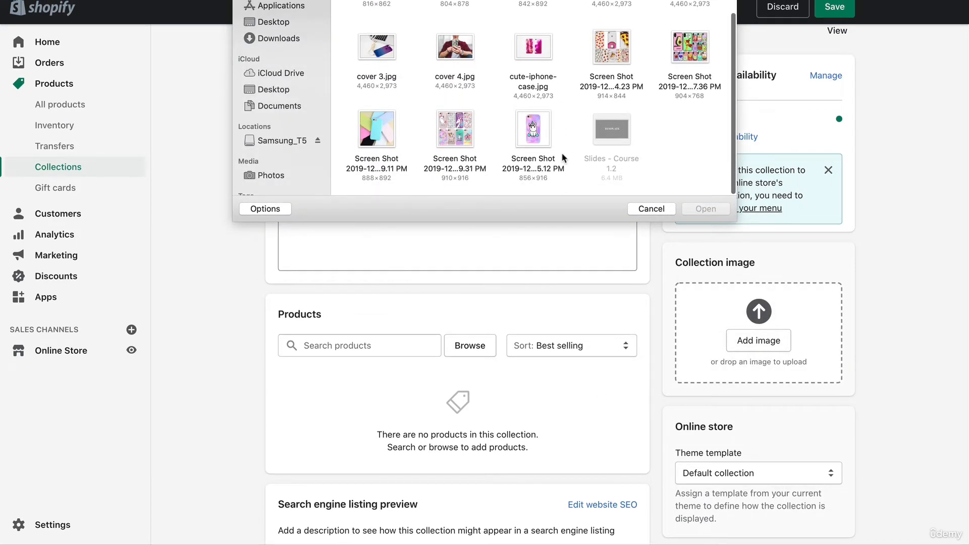
{"action": "left_click", "coordinate": [379, 145]}
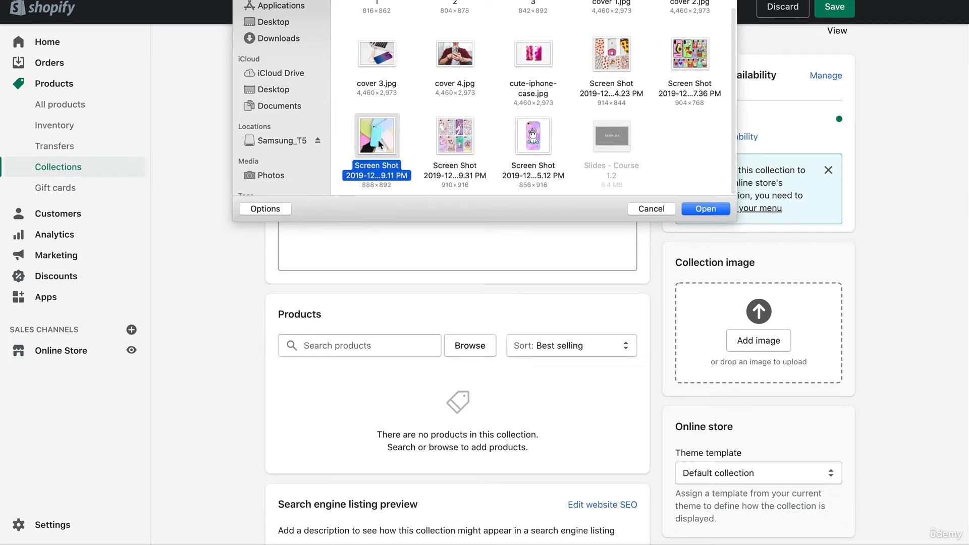
{"action": "left_click", "coordinate": [469, 62]}
{"action": "left_click", "coordinate": [703, 212]}
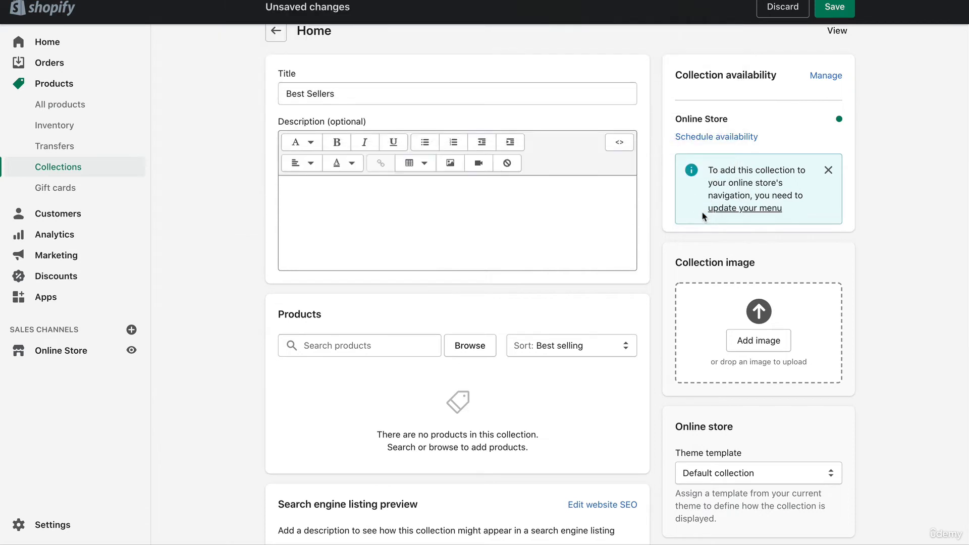
Check the uploaded collection image and save the collection
{"action": "scroll", "coordinate": [860, 357], "scroll_direction": "down", "scroll_amount": 2}
{"action": "scroll", "coordinate": [860, 357], "scroll_direction": "down", "scroll_amount": 1}
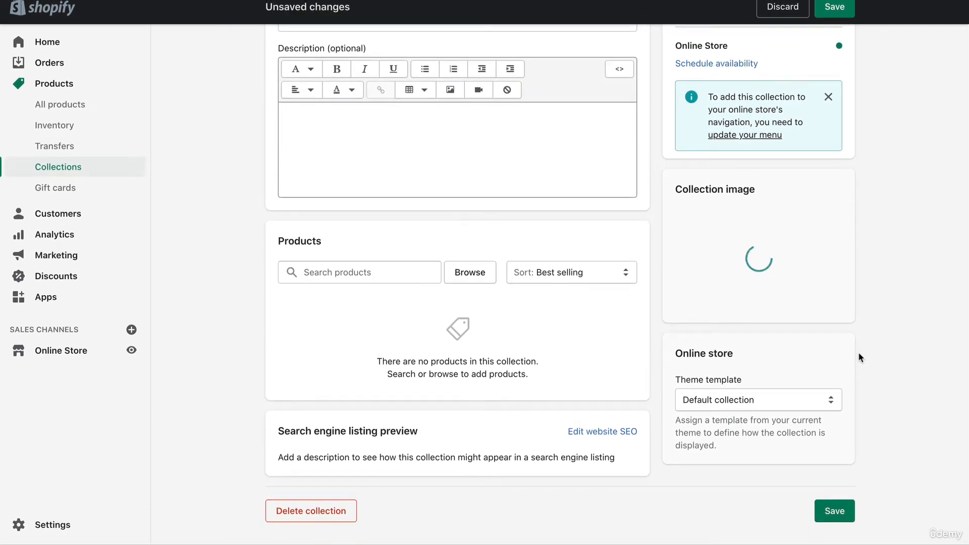
{"action": "scroll", "coordinate": [852, 248], "scroll_direction": "up", "scroll_amount": 3}
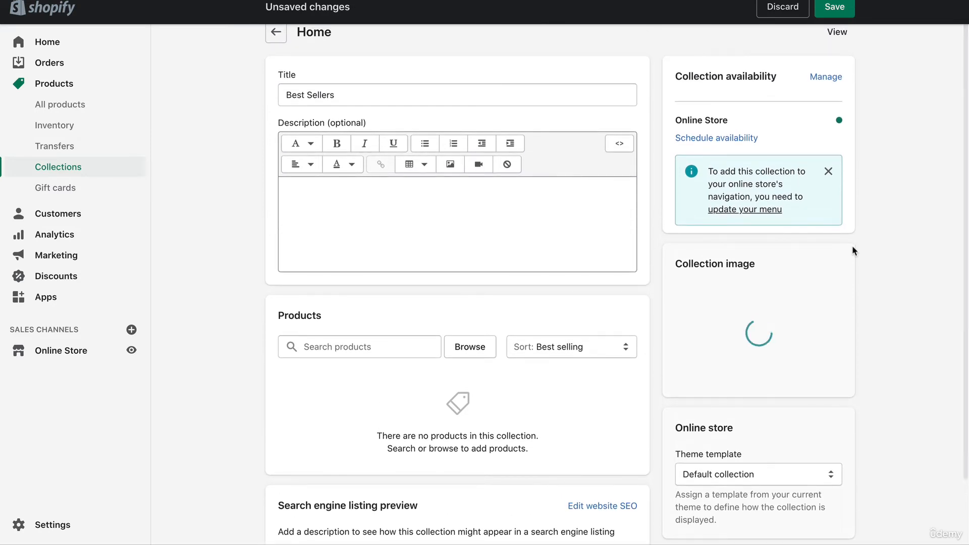
{"action": "scroll", "coordinate": [852, 245], "scroll_direction": "down", "scroll_amount": 3}
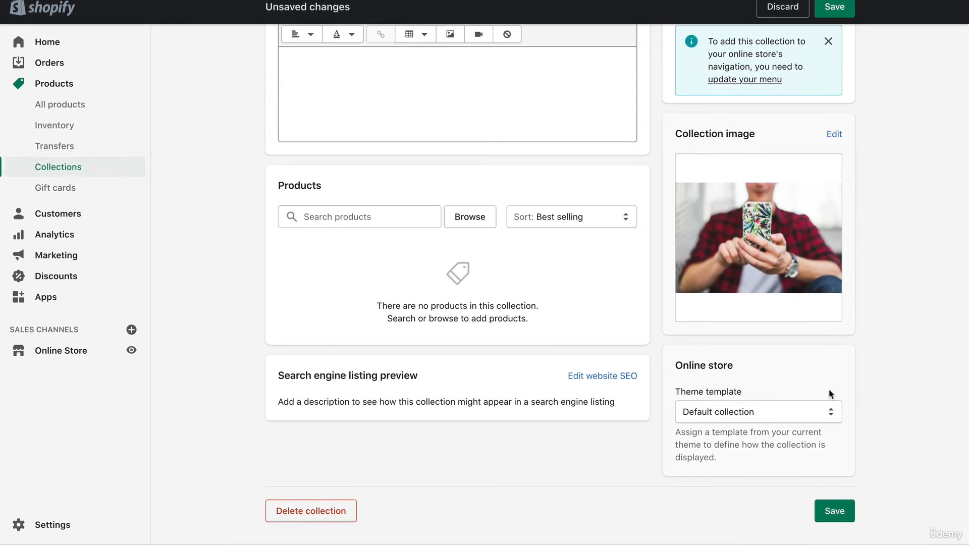
{"action": "left_click", "coordinate": [841, 513]}
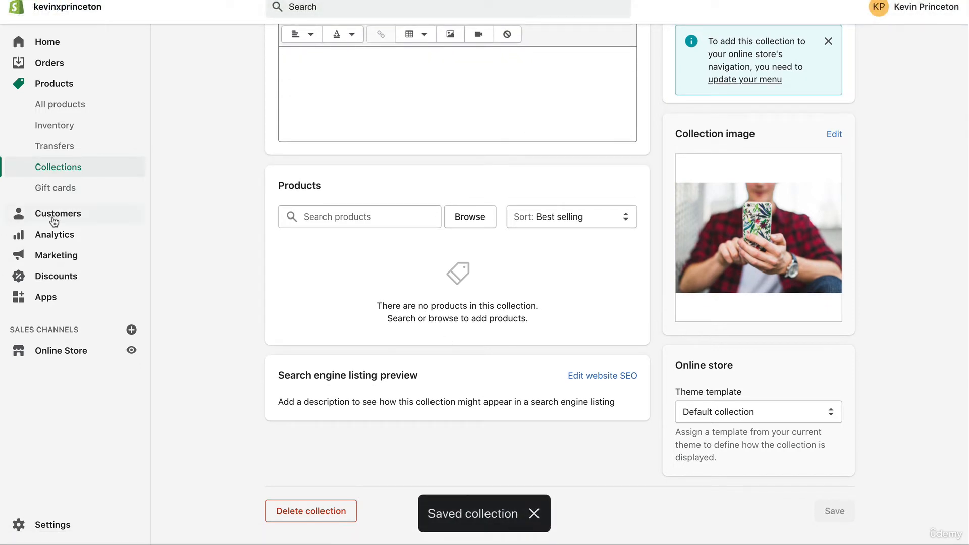
Reopen the Venture theme for customization from the online store's theme library and open the home page's Featured collection section settings
{"action": "left_click", "coordinate": [60, 350]}
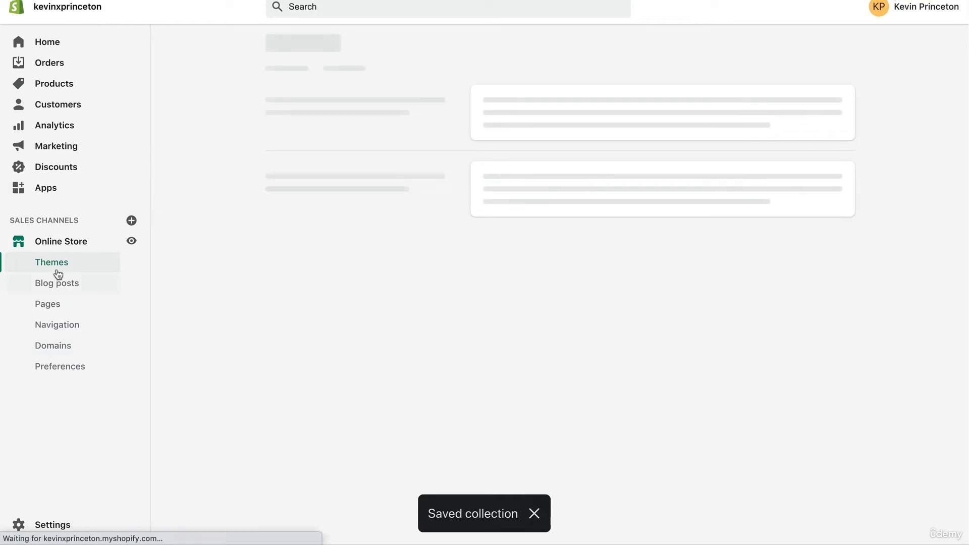
{"action": "scroll", "coordinate": [369, 316], "scroll_direction": "down", "scroll_amount": 9}
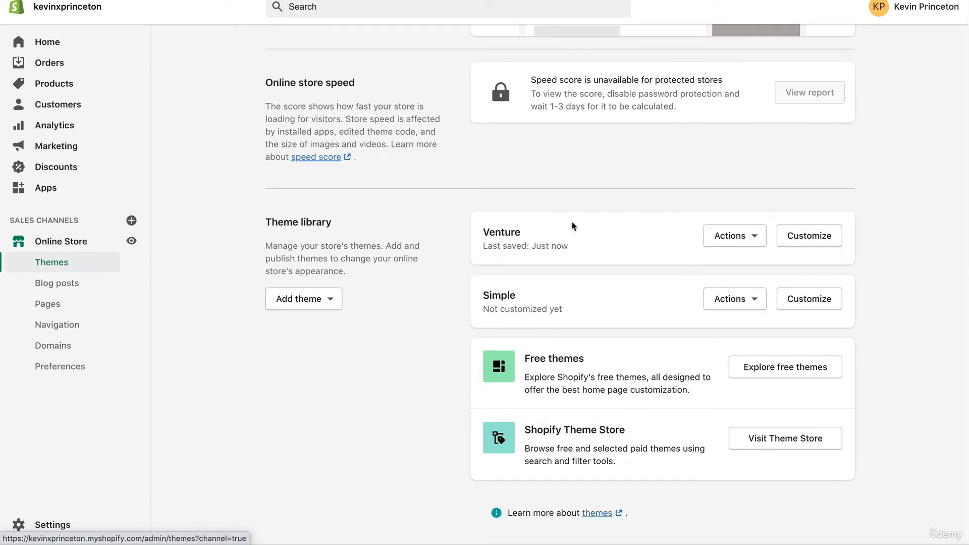
{"action": "left_click", "coordinate": [804, 239]}
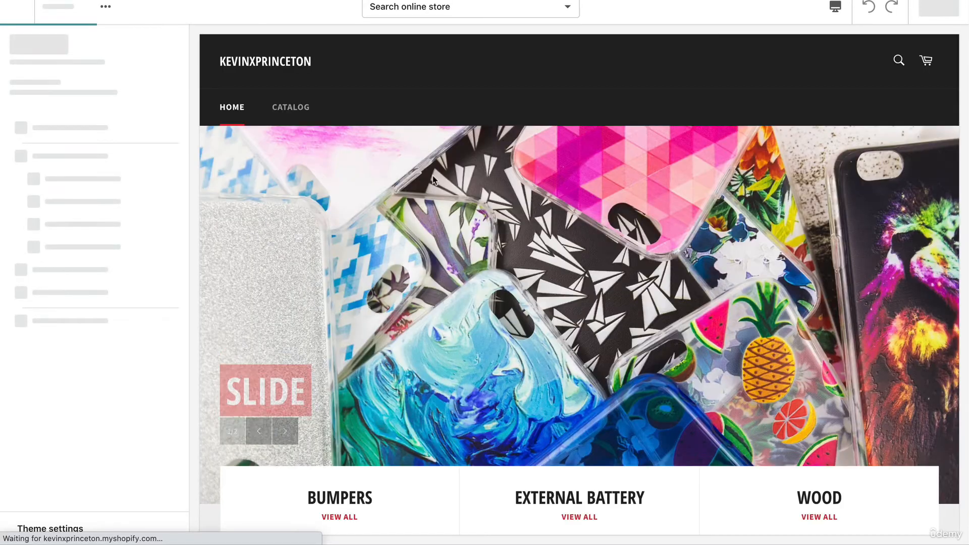
{"action": "scroll", "coordinate": [238, 347], "scroll_direction": "down", "scroll_amount": 3}
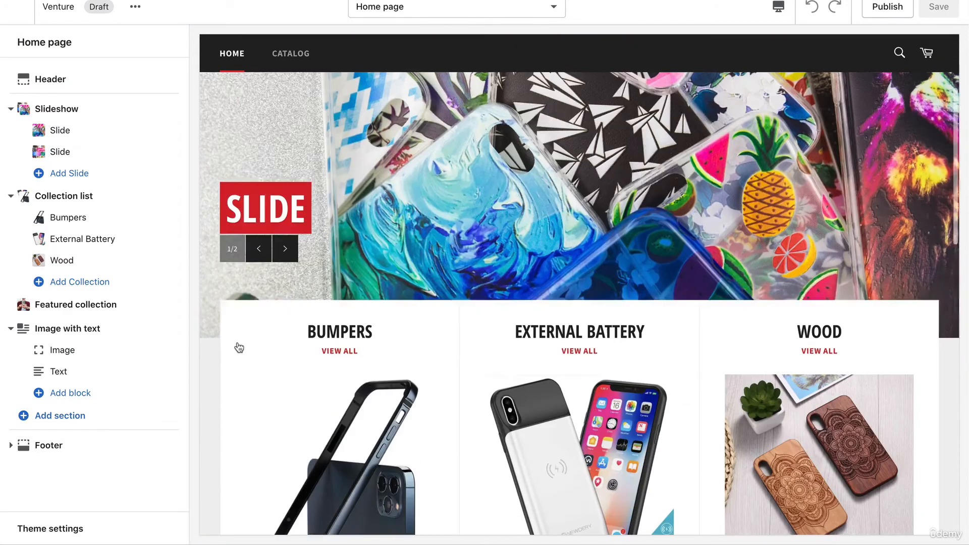
{"action": "scroll", "coordinate": [239, 347], "scroll_direction": "down", "scroll_amount": 8}
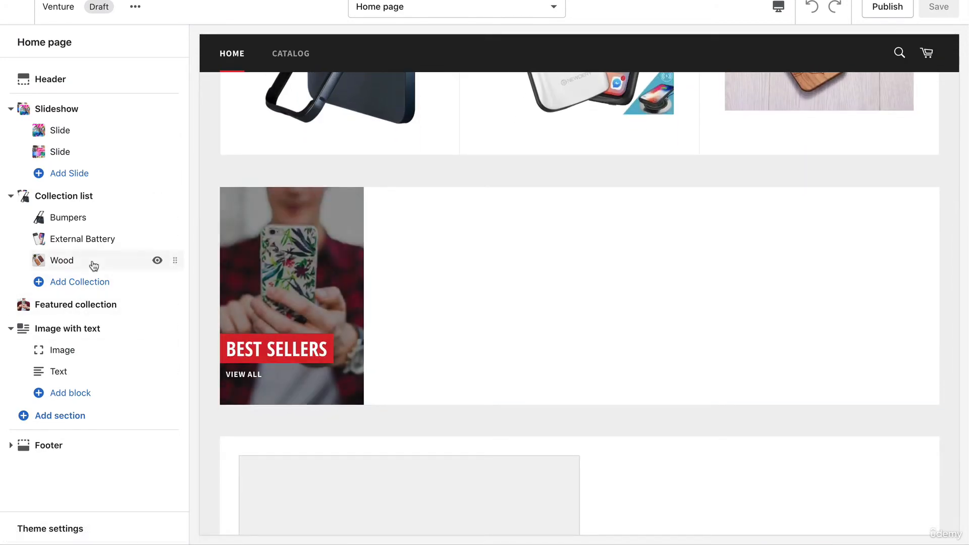
{"action": "left_click", "coordinate": [62, 306]}
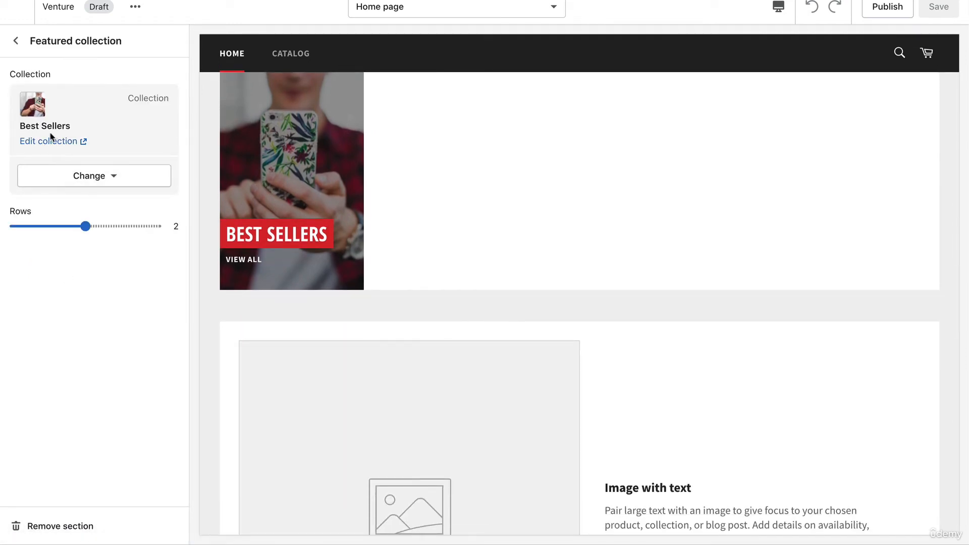
Remove the collection from the Featured collection section and select Best Sellers for it again
{"action": "left_click", "coordinate": [40, 144]}
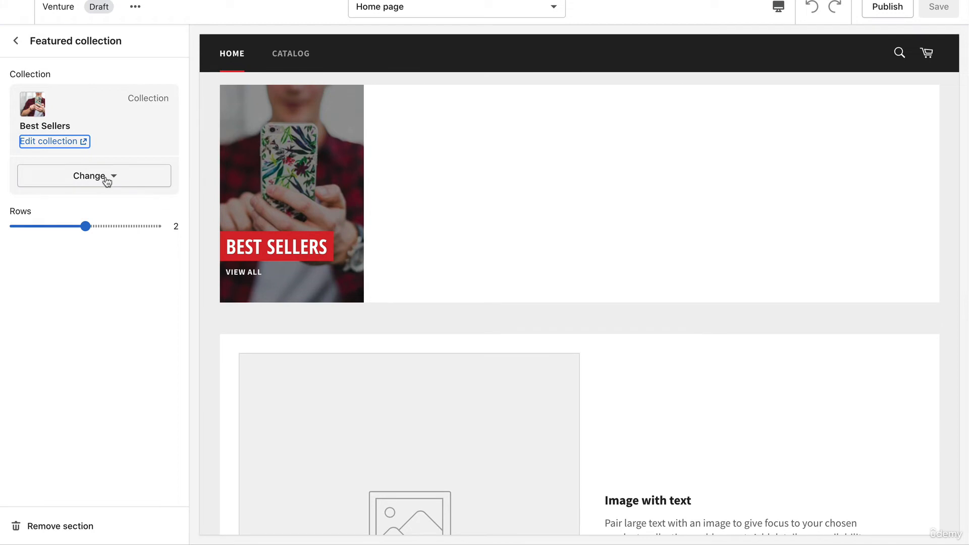
{"action": "left_click", "coordinate": [106, 178]}
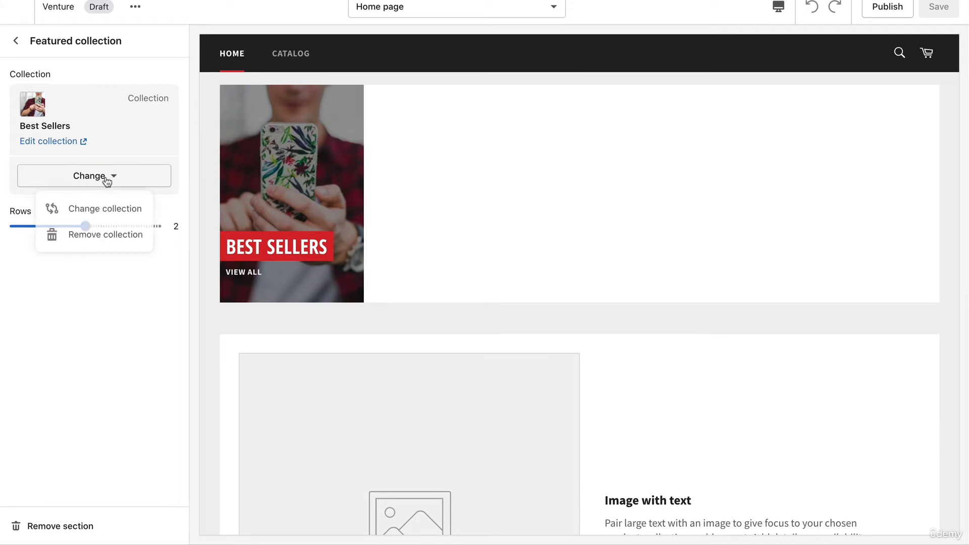
{"action": "left_click", "coordinate": [79, 235]}
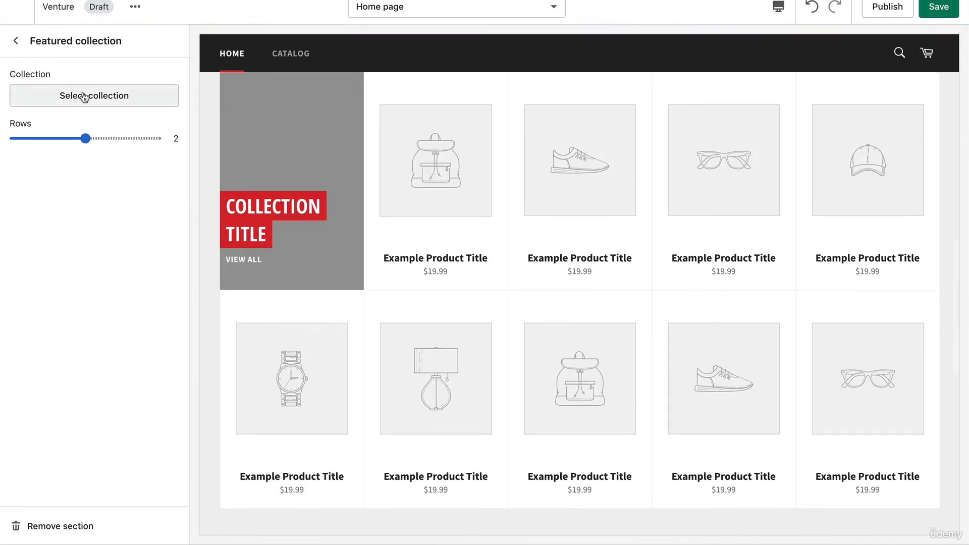
{"action": "left_click", "coordinate": [87, 98]}
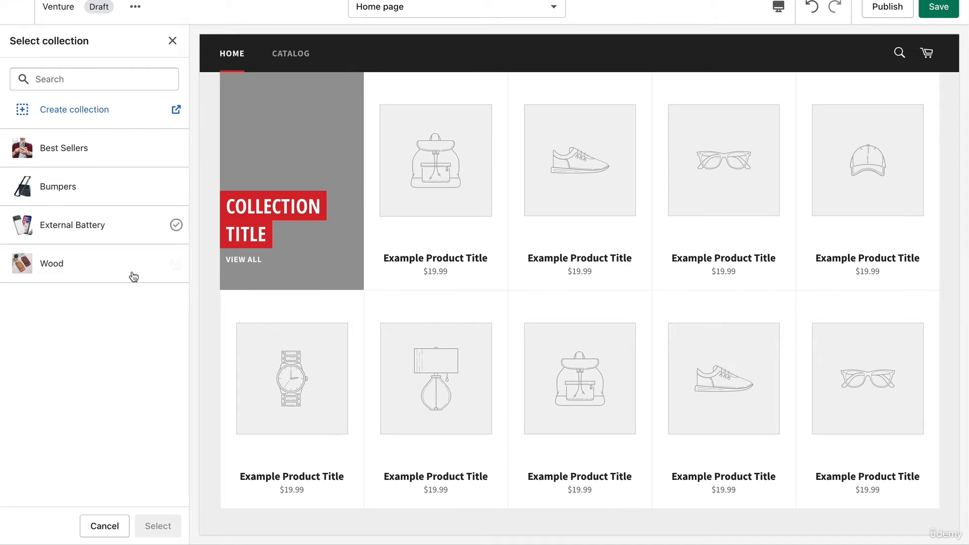
{"action": "left_click", "coordinate": [23, 150]}
{"action": "left_click", "coordinate": [157, 525]}
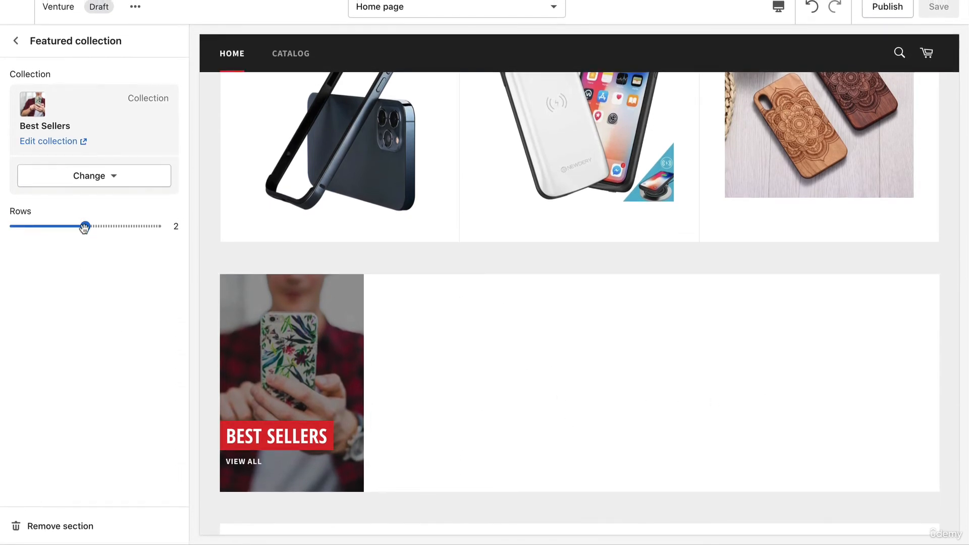
Try 3 rows for the featured collection, set the rows to 1 and return to the home page section list
{"action": "left_click_drag", "start_coordinate": [84, 227], "coordinate": [135, 233]}
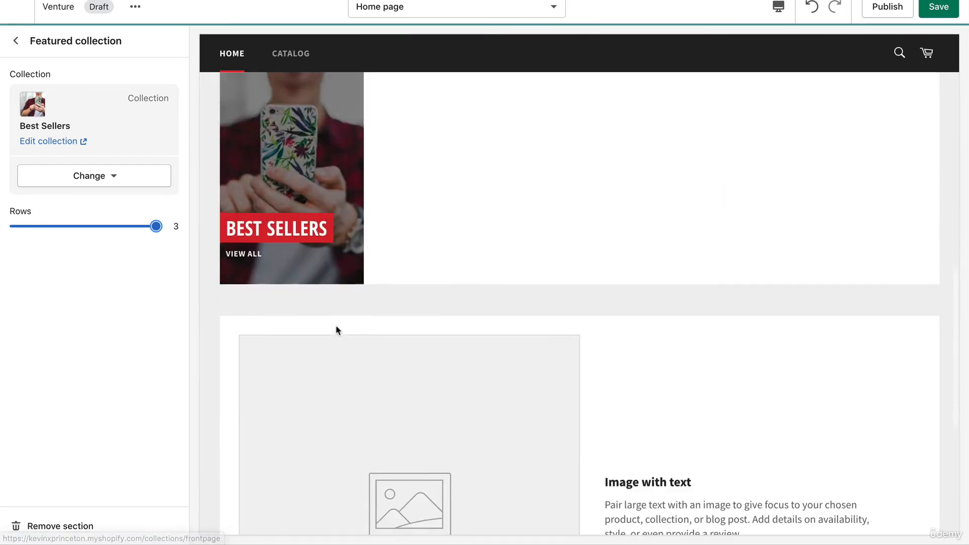
{"action": "scroll", "coordinate": [417, 234], "scroll_direction": "up", "scroll_amount": 3}
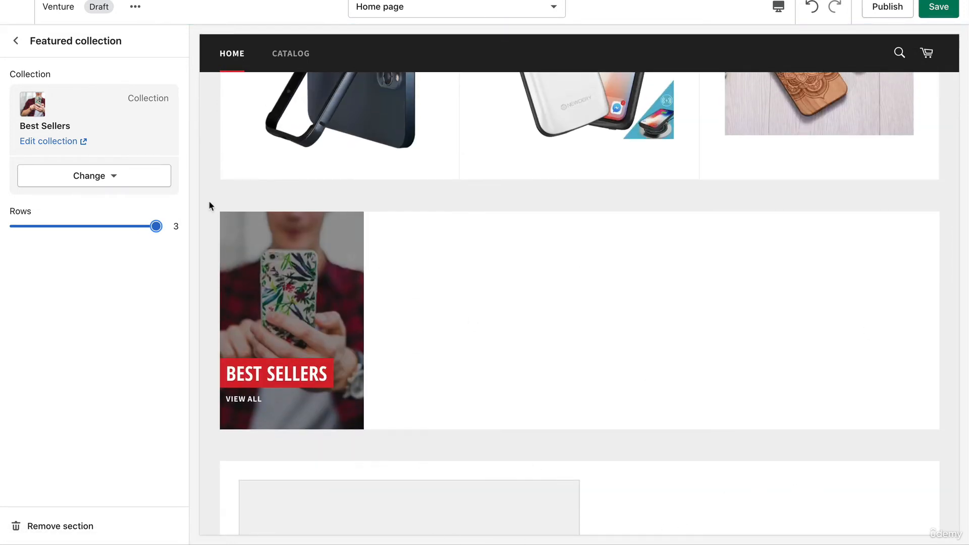
{"action": "left_click_drag", "start_coordinate": [156, 226], "coordinate": [24, 227]}
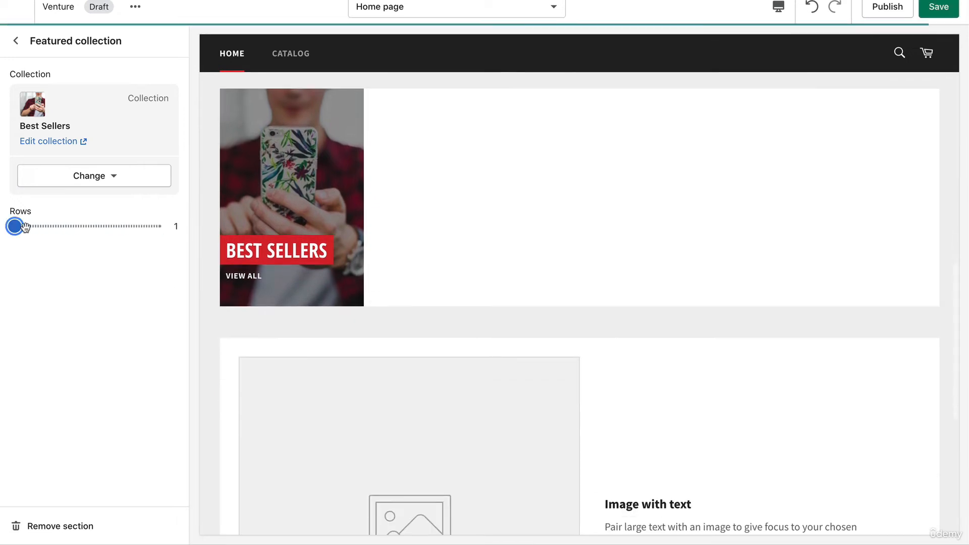
{"action": "scroll", "coordinate": [417, 233], "scroll_direction": "up", "scroll_amount": 3}
{"action": "scroll", "coordinate": [400, 316], "scroll_direction": "down", "scroll_amount": 1}
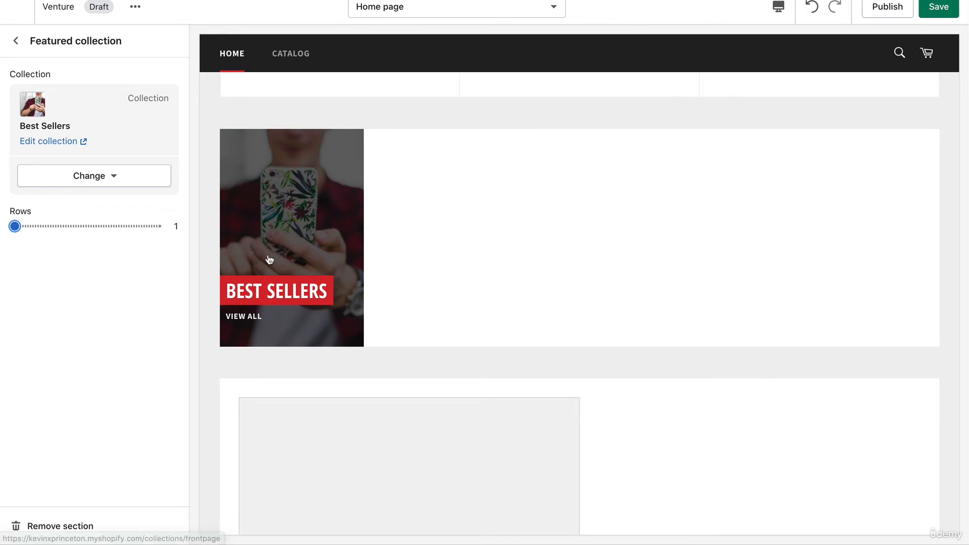
{"action": "left_click", "coordinate": [16, 41]}
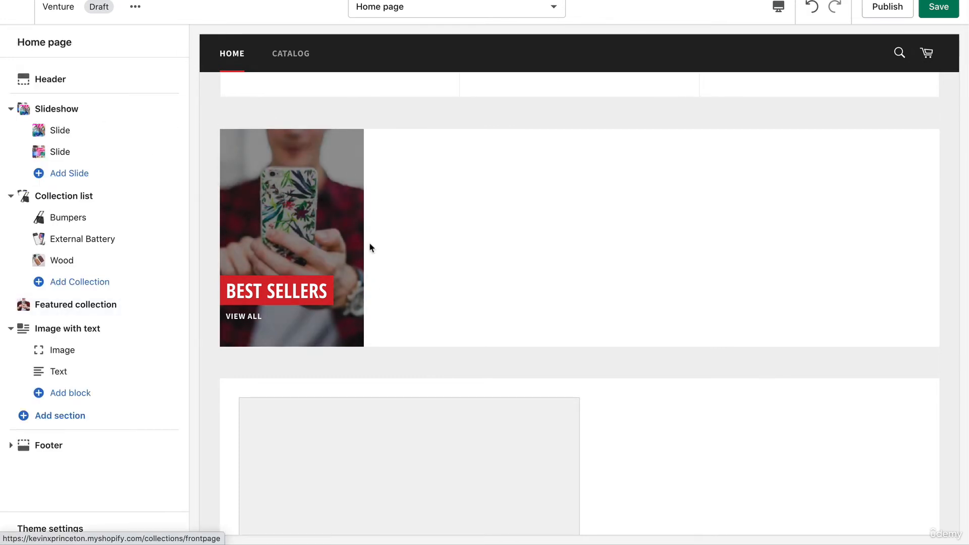
Upload the photo of a turquoise phone case surrounded by pastel cases for the Image block of the Image with text section
{"action": "scroll", "coordinate": [369, 241], "scroll_direction": "up", "scroll_amount": 7}
{"action": "scroll", "coordinate": [371, 249], "scroll_direction": "down", "scroll_amount": 5}
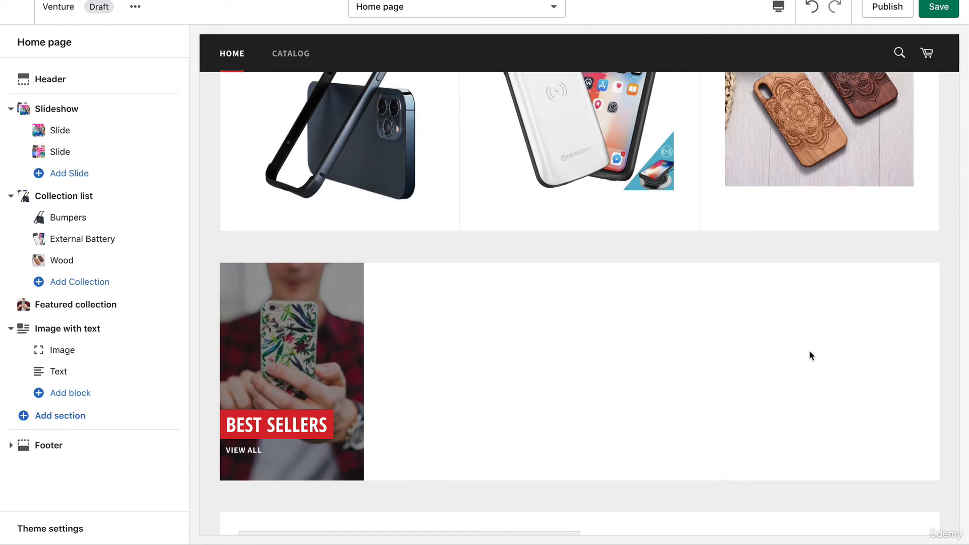
{"action": "scroll", "coordinate": [810, 351], "scroll_direction": "down", "scroll_amount": 7}
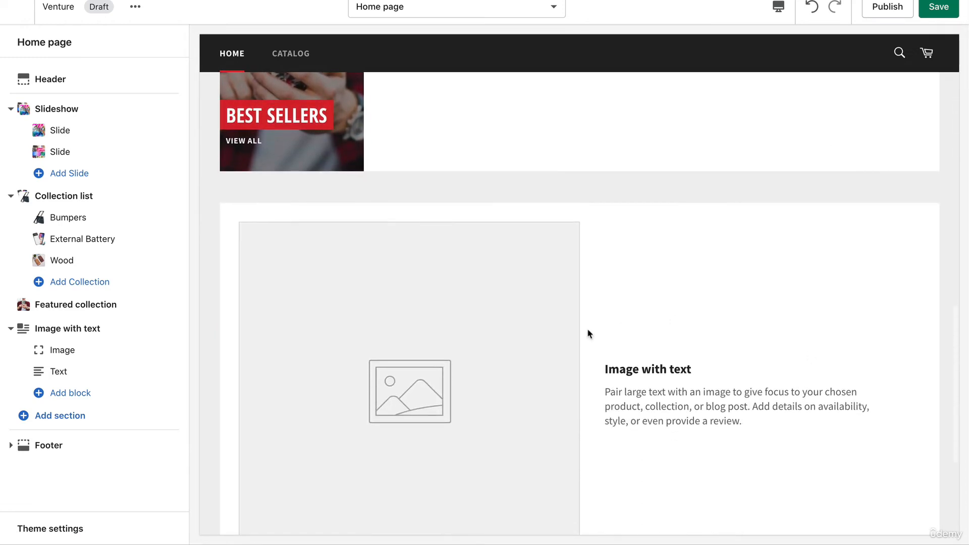
{"action": "scroll", "coordinate": [555, 366], "scroll_direction": "down", "scroll_amount": 3}
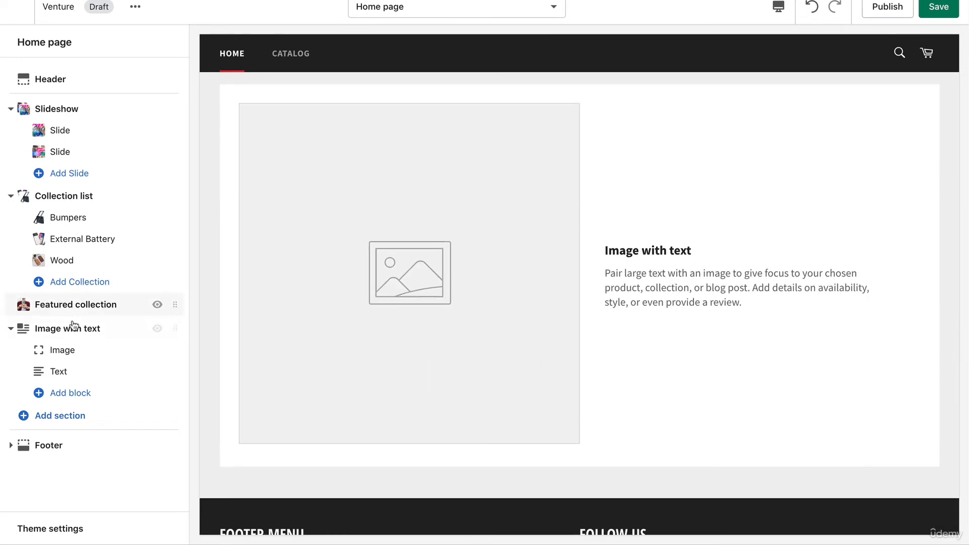
{"action": "left_click", "coordinate": [50, 353]}
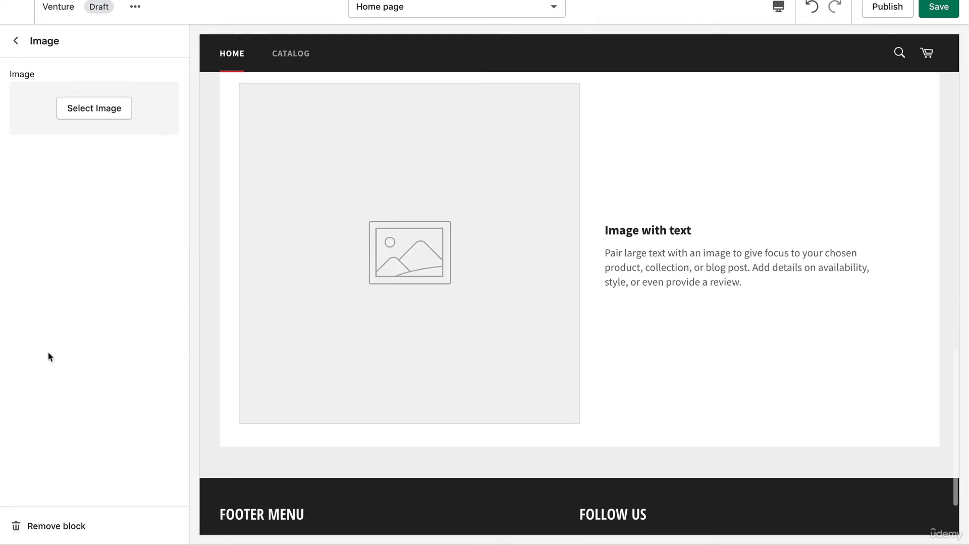
{"action": "left_click", "coordinate": [107, 106]}
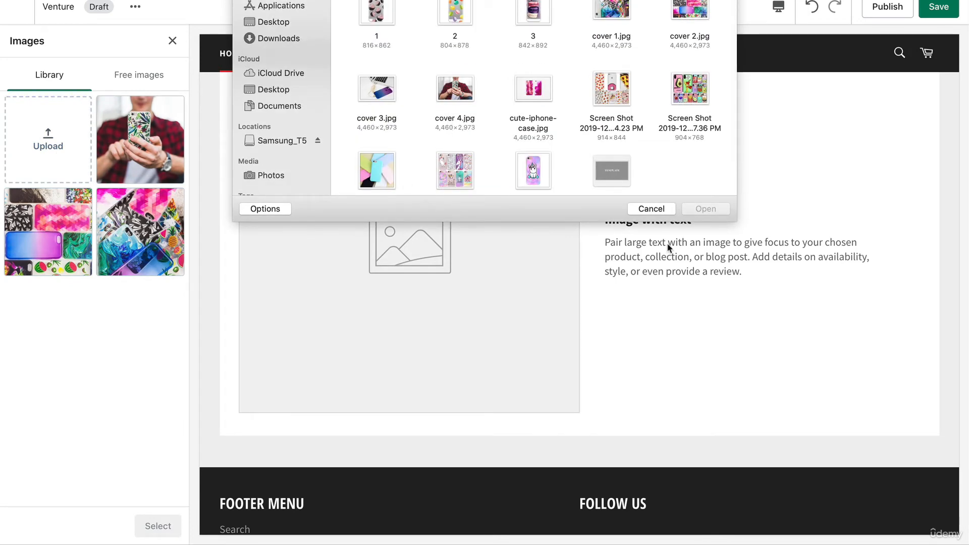
{"action": "left_click", "coordinate": [376, 172]}
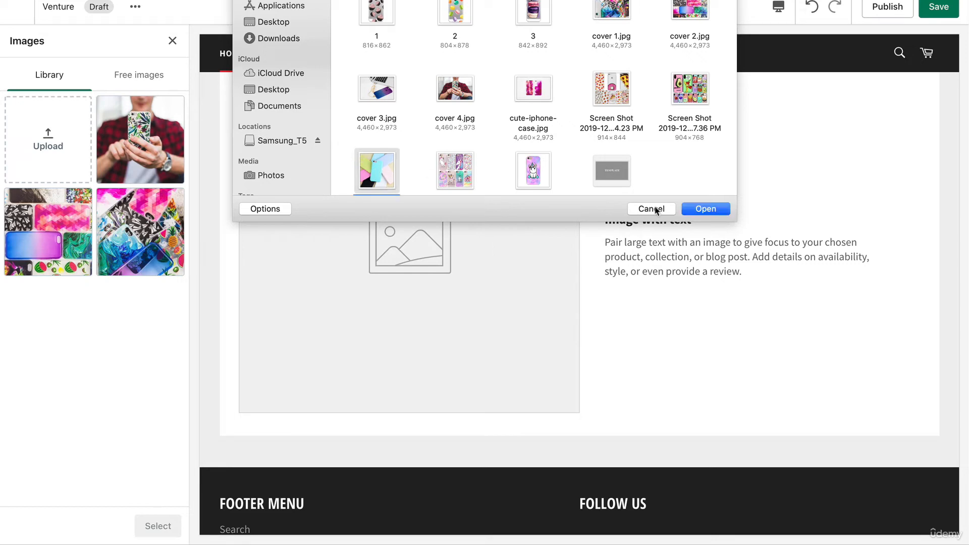
{"action": "left_click", "coordinate": [701, 209]}
{"action": "scroll", "coordinate": [646, 254], "scroll_direction": "up", "scroll_amount": 6}
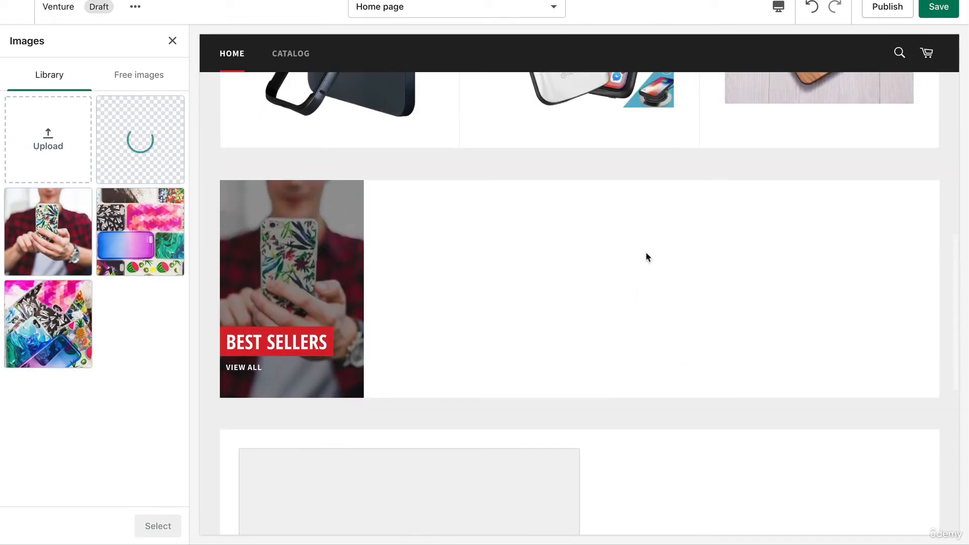
{"action": "scroll", "coordinate": [646, 252], "scroll_direction": "down", "scroll_amount": 6}
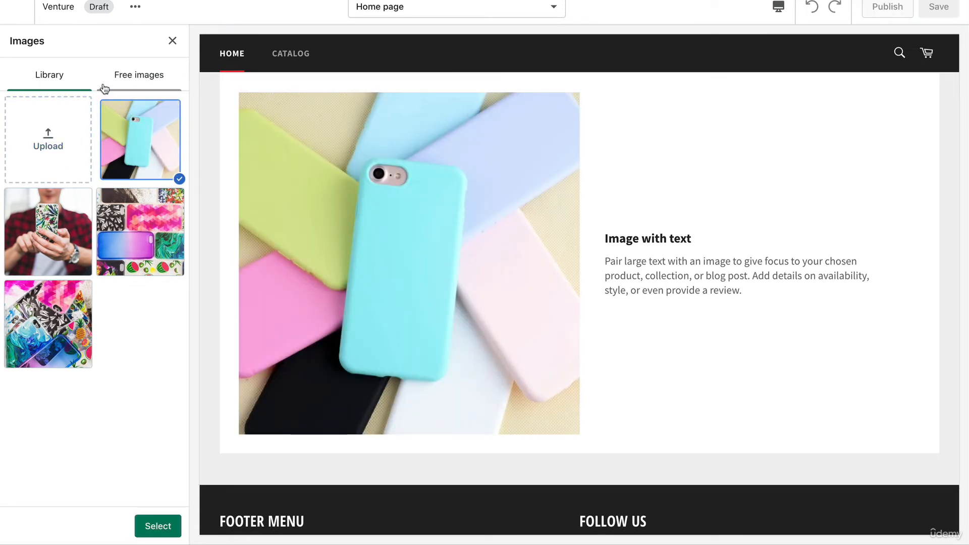
Browse the free stock image categories and search the free images for "iphone cases"
{"action": "left_click", "coordinate": [143, 81]}
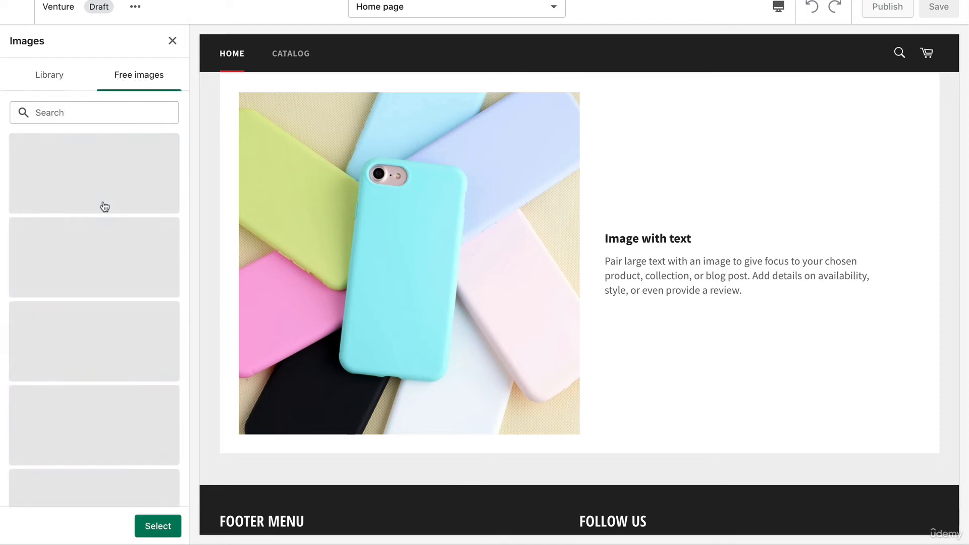
{"action": "scroll", "coordinate": [101, 237], "scroll_direction": "down", "scroll_amount": 5}
{"action": "scroll", "coordinate": [101, 238], "scroll_direction": "down", "scroll_amount": 10}
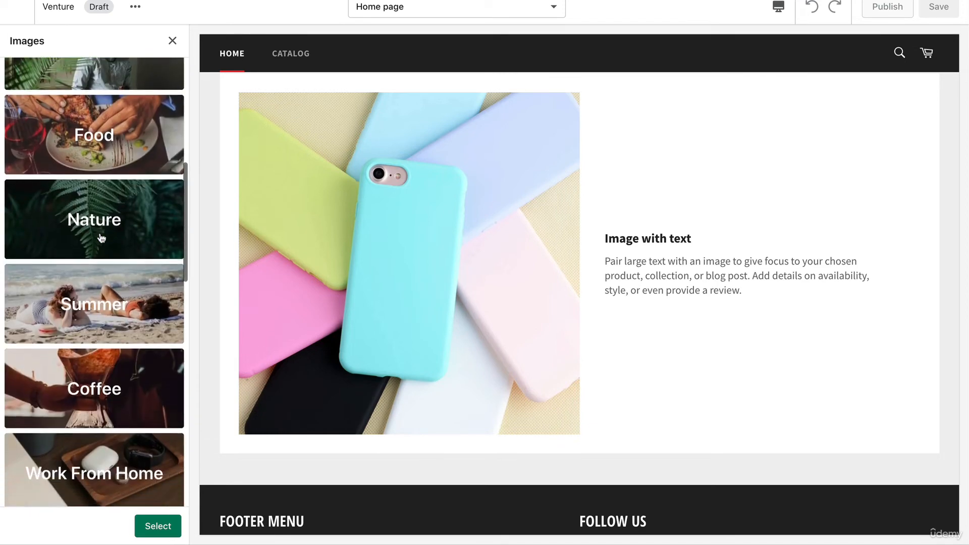
{"action": "scroll", "coordinate": [101, 239], "scroll_direction": "up", "scroll_amount": 13}
{"action": "scroll", "coordinate": [101, 238], "scroll_direction": "up", "scroll_amount": 3}
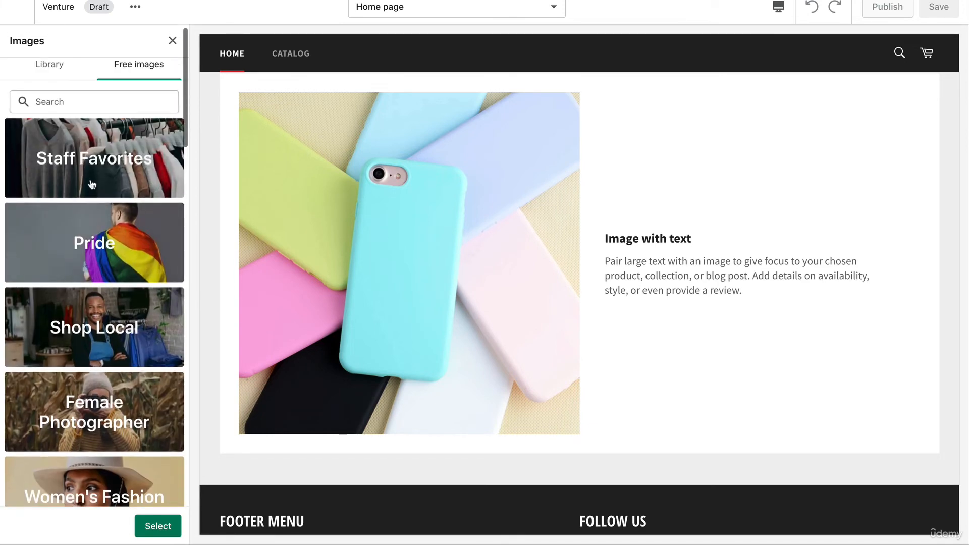
{"action": "left_click", "coordinate": [66, 113]}
{"action": "type", "text": "iphone"}
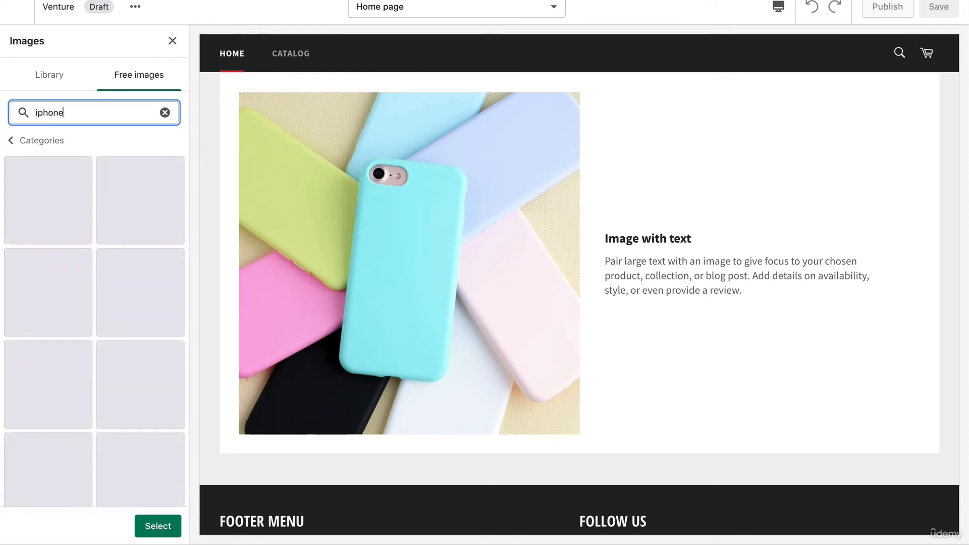
{"action": "type", "text": " cases"}
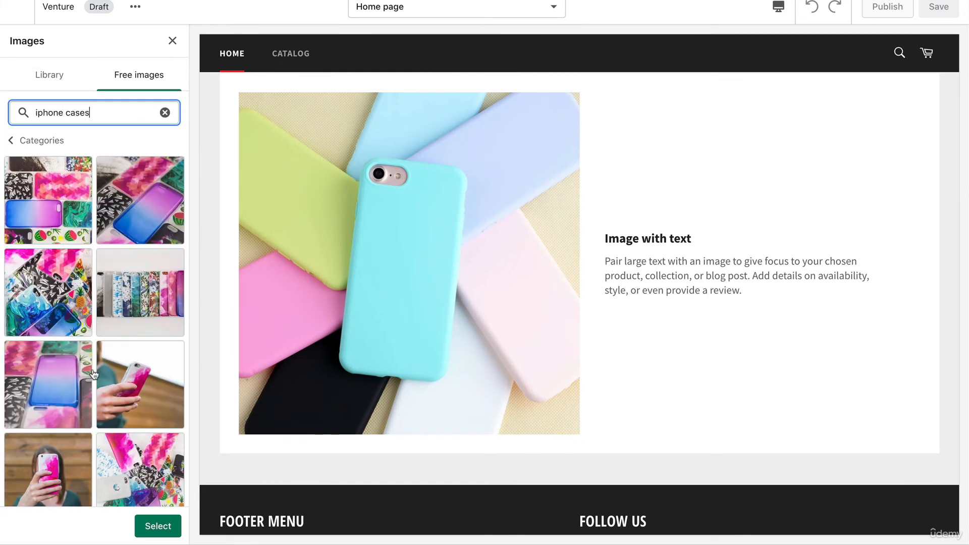
{"action": "scroll", "coordinate": [95, 360], "scroll_direction": "down", "scroll_amount": 3}
{"action": "scroll", "coordinate": [95, 359], "scroll_direction": "up", "scroll_amount": 5}
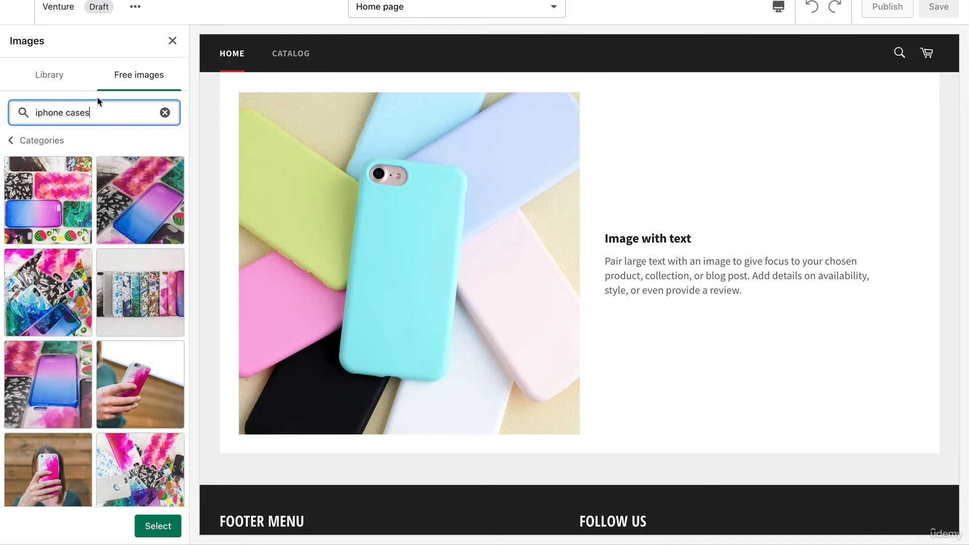
Apply the uploaded turquoise phone case photo from the image library to the Image block and return to the home page section list
{"action": "left_click", "coordinate": [49, 75]}
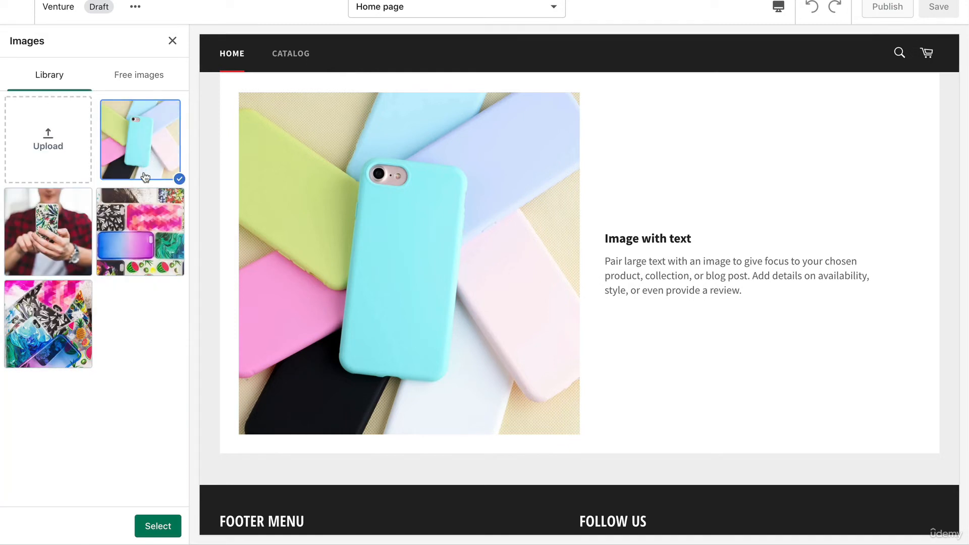
{"action": "left_click", "coordinate": [156, 525]}
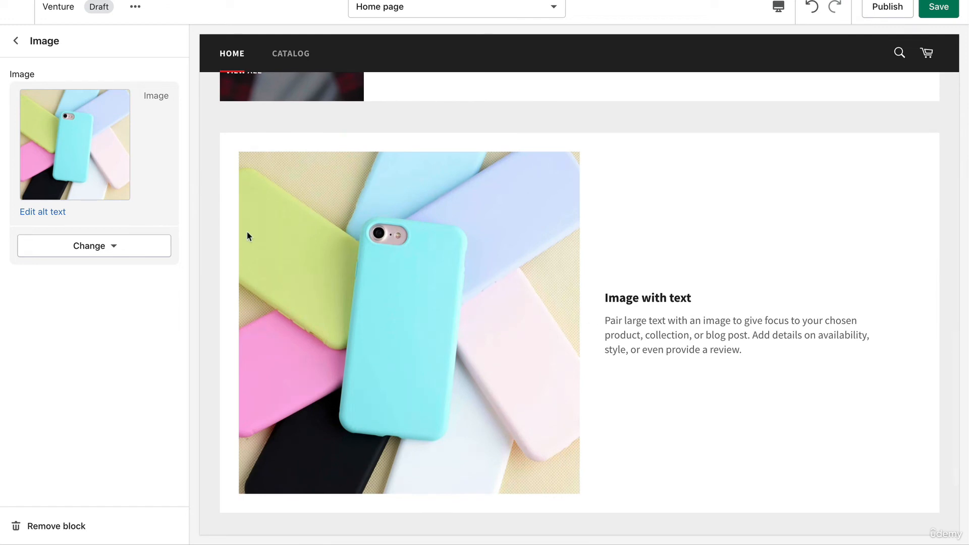
{"action": "left_click", "coordinate": [16, 41]}
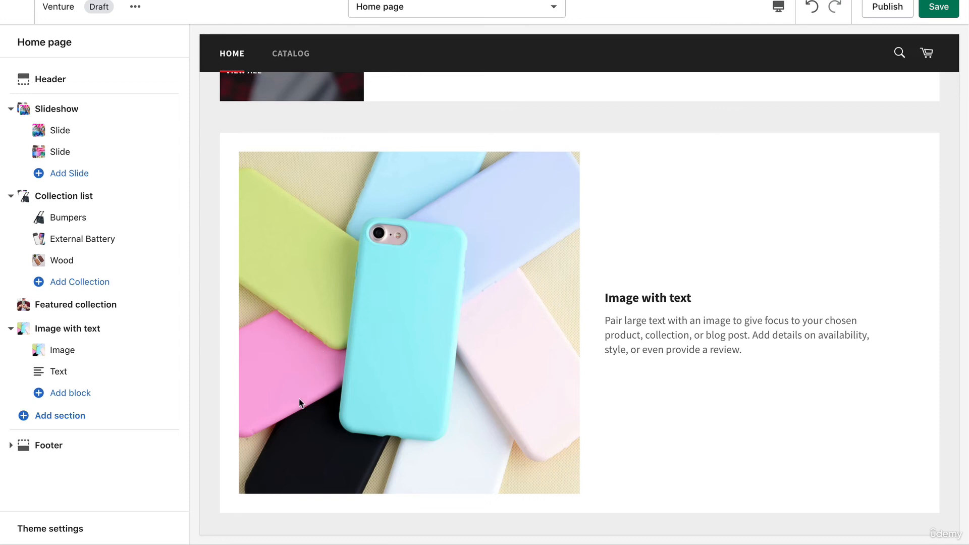
Set the heading of the Image with text section's Text block to "WE SOURCE FROM ALL OVER THE WORLD!"
{"action": "left_click", "coordinate": [46, 372]}
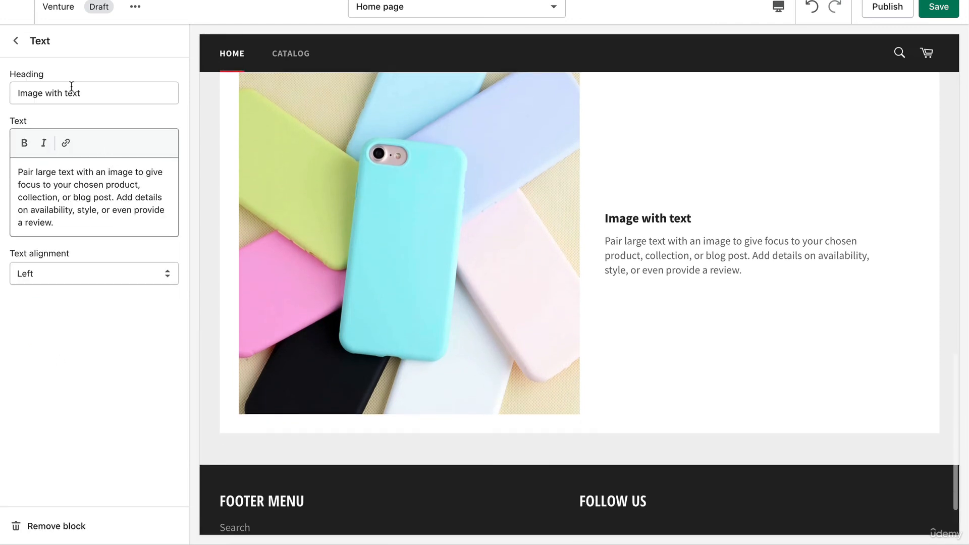
{"action": "left_click_drag", "start_coordinate": [81, 93], "coordinate": [1, 92]}
{"action": "type", "text": "W"}
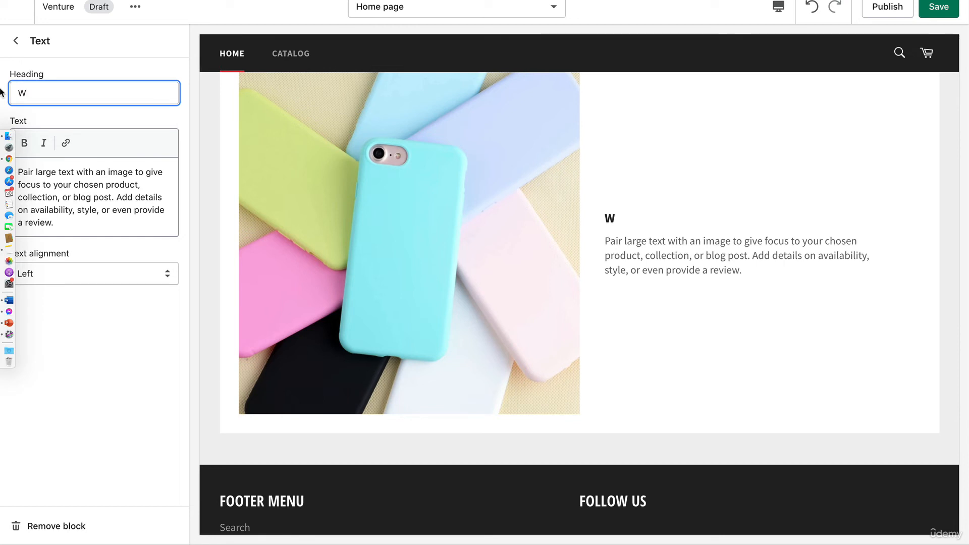
{"action": "type", "text": "E SOURCE "}
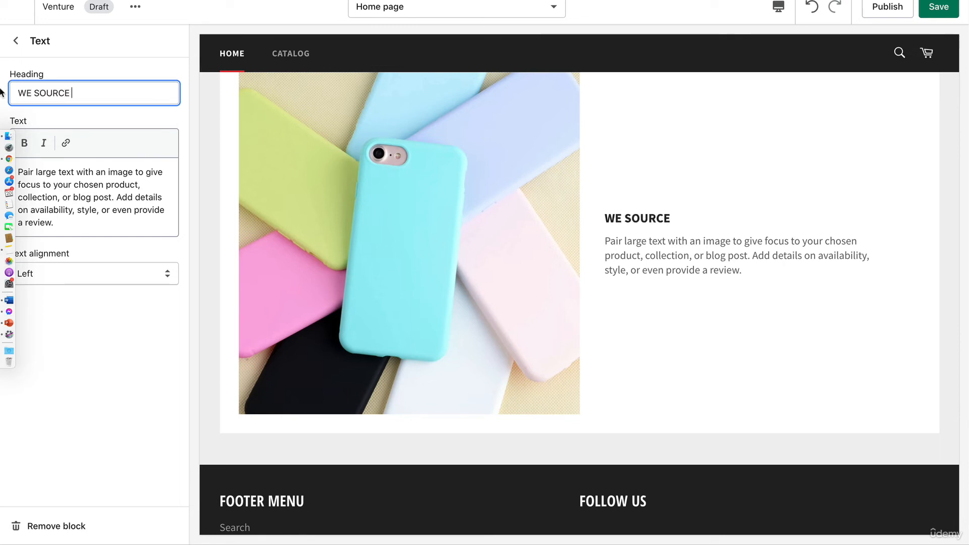
{"action": "type", "text": "FROM ALL OVER THE WORLD!"}
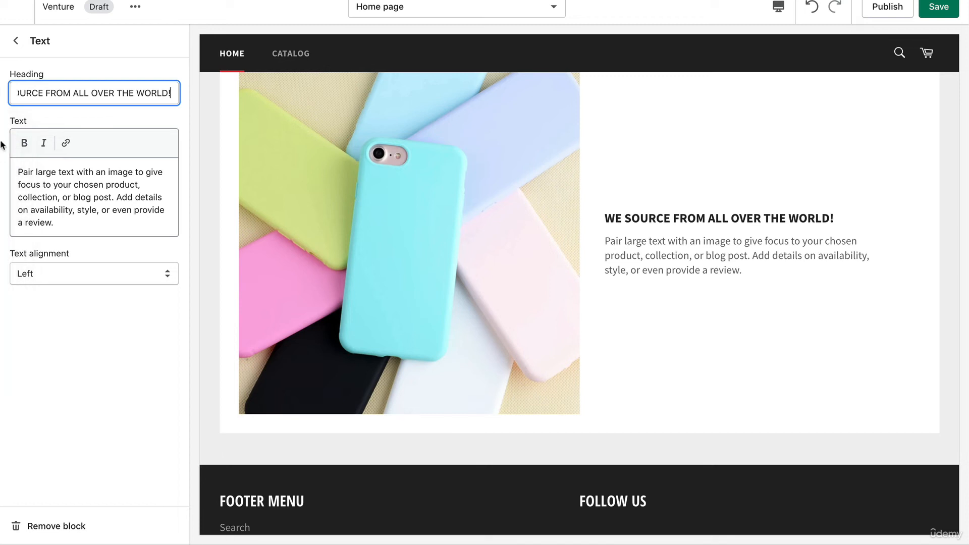
Replace the Text block's body text with "We source our iphone cases from all over the world."
{"action": "left_click", "coordinate": [124, 212]}
{"action": "key", "text": "ctrl+a"}
{"action": "type", "text": "O"}
{"action": "key", "text": "BackSpace"}
{"action": "type", "text": "W"}
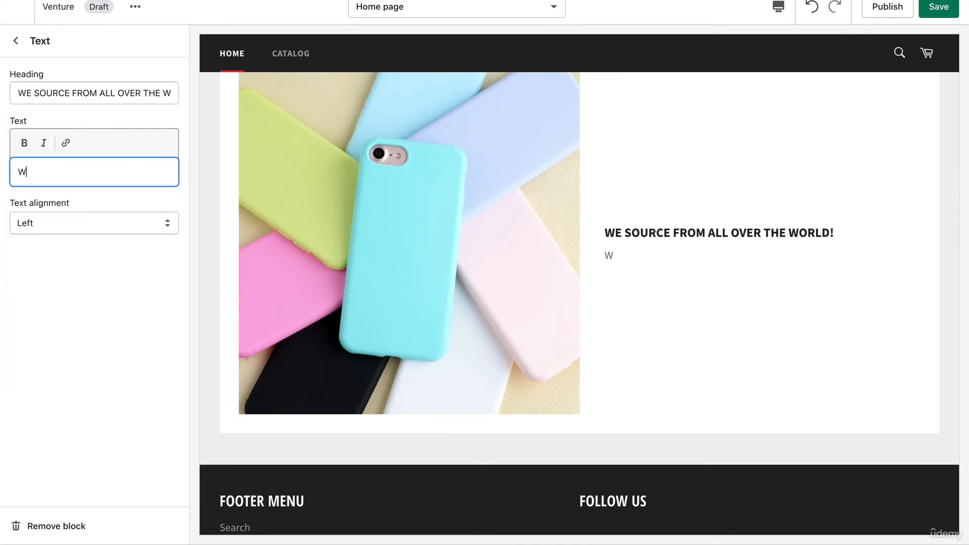
{"action": "type", "text": "e source our iphone case"}
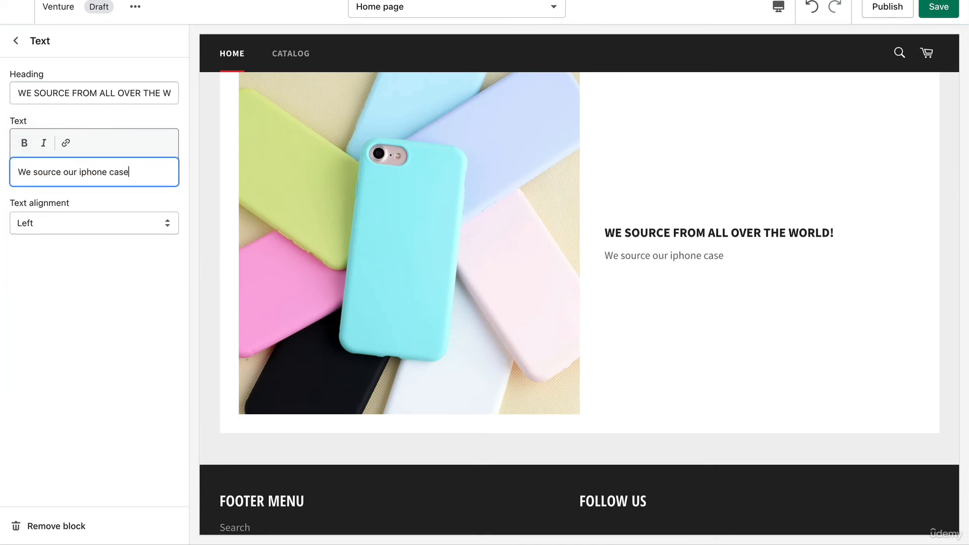
{"action": "type", "text": "s from all over the world."}
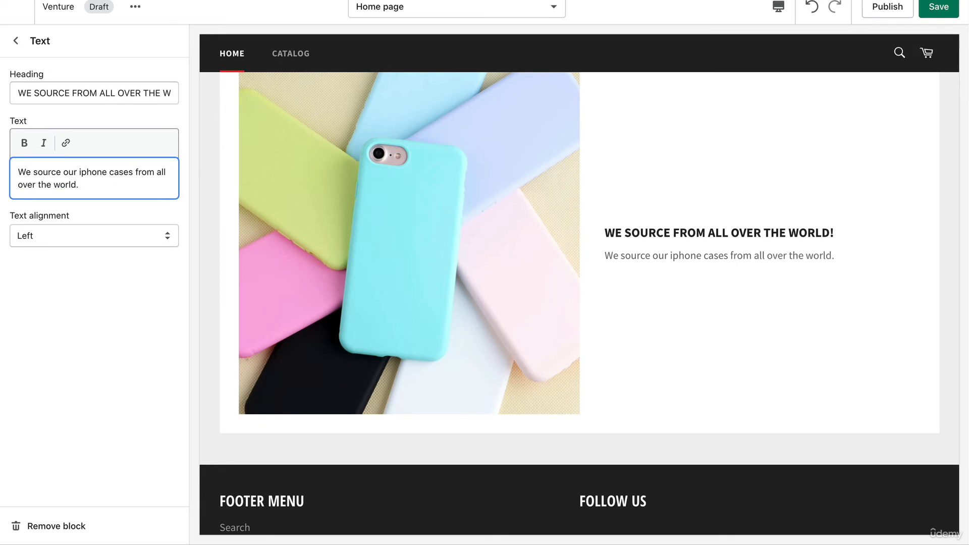
Reword the body text to "We source our iphone cases from vendors all over the world." and return to the section list
{"action": "key", "text": "BackSpace"}
{"action": "key", "text": "BackSpace"}
{"action": "key", "text": "BackSpace"}
{"action": "key", "text": "BackSpace"}
{"action": "key", "text": "BackSpace"}
{"action": "key", "text": "BackSpace"}
{"action": "key", "text": "BackSpace"}
{"action": "key", "text": "BackSpace"}
{"action": "key", "text": "BackSpace"}
{"action": "key", "text": "BackSpace"}
{"action": "key", "text": "BackSpace"}
{"action": "key", "text": "BackSpace"}
{"action": "key", "text": "BackSpace"}
{"action": "key", "text": "BackSpace"}
{"action": "key", "text": "BackSpace"}
{"action": "key", "text": "BackSpace"}
{"action": "key", "text": "BackSpace"}
{"action": "type", "text": "v"}
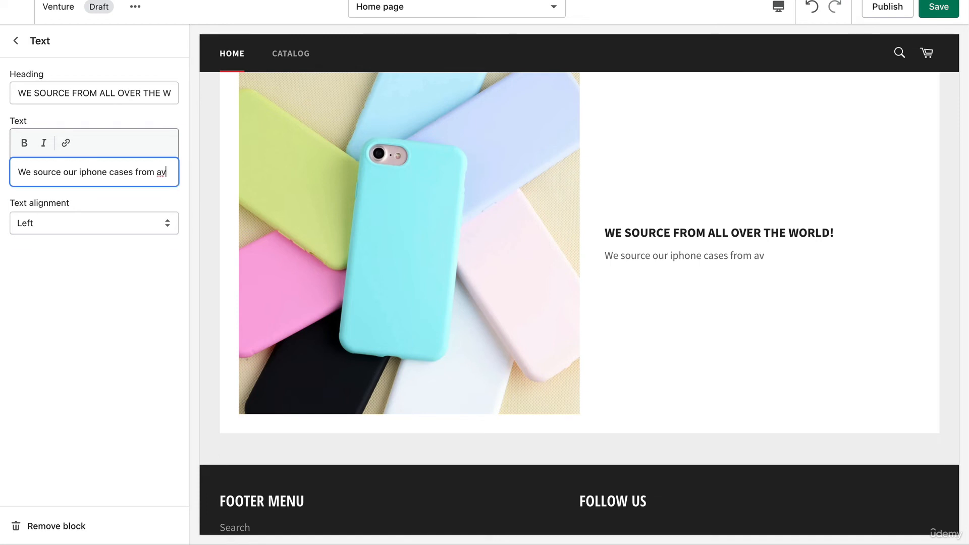
{"action": "key", "text": "BackSpace"}
{"action": "key", "text": "BackSpace"}
{"action": "type", "text": "vendors all over the "}
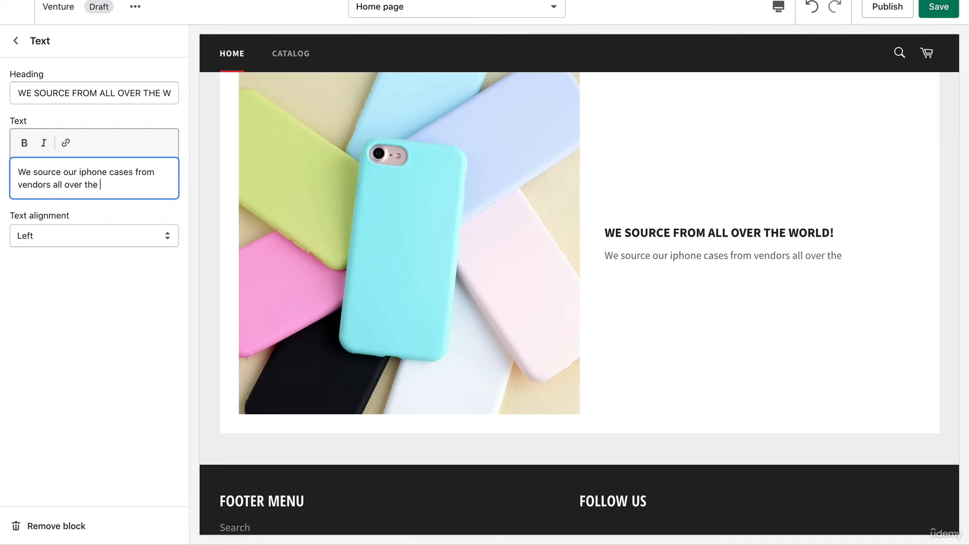
{"action": "type", "text": "world."}
{"action": "left_click", "coordinate": [16, 41]}
Try hiding the payment icons in the Footer settings, show them again and return to the section list
{"action": "scroll", "coordinate": [498, 214], "scroll_direction": "up", "scroll_amount": 1}
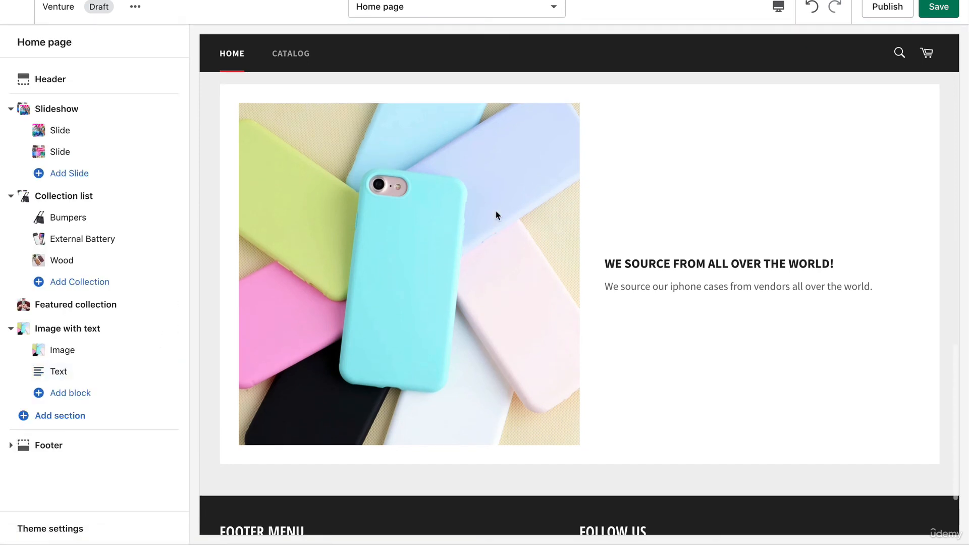
{"action": "scroll", "coordinate": [498, 215], "scroll_direction": "down", "scroll_amount": 1}
{"action": "scroll", "coordinate": [497, 216], "scroll_direction": "up", "scroll_amount": 10}
{"action": "scroll", "coordinate": [498, 216], "scroll_direction": "down", "scroll_amount": 12}
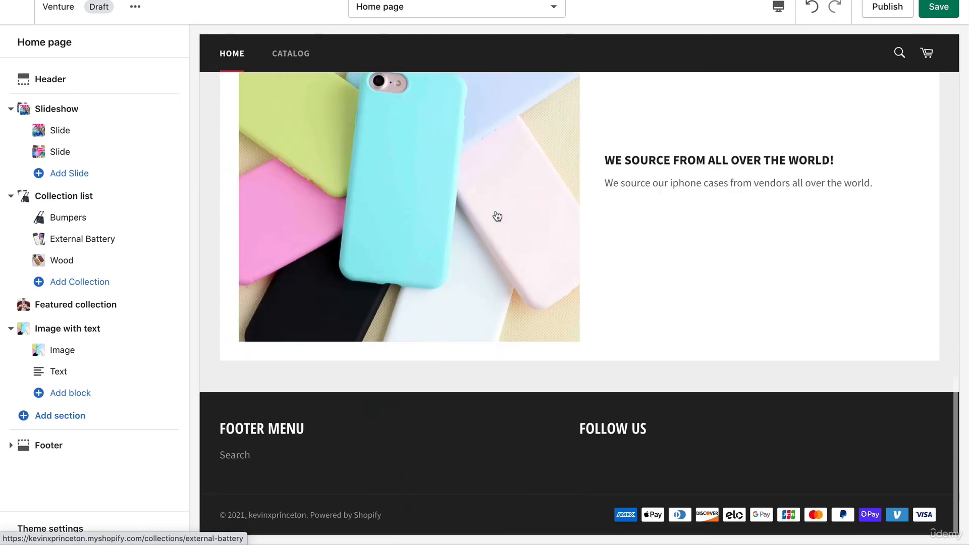
{"action": "left_click", "coordinate": [57, 450]}
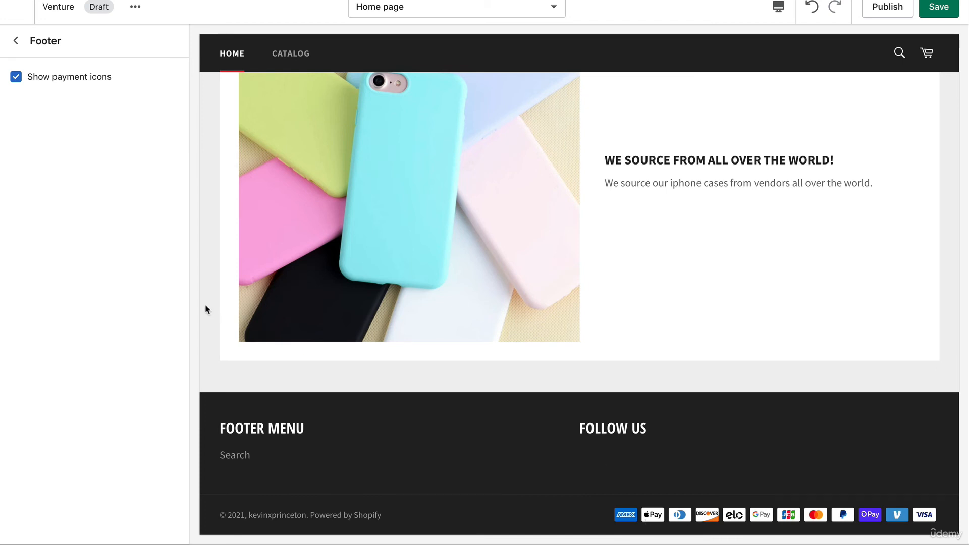
{"action": "left_click", "coordinate": [17, 82]}
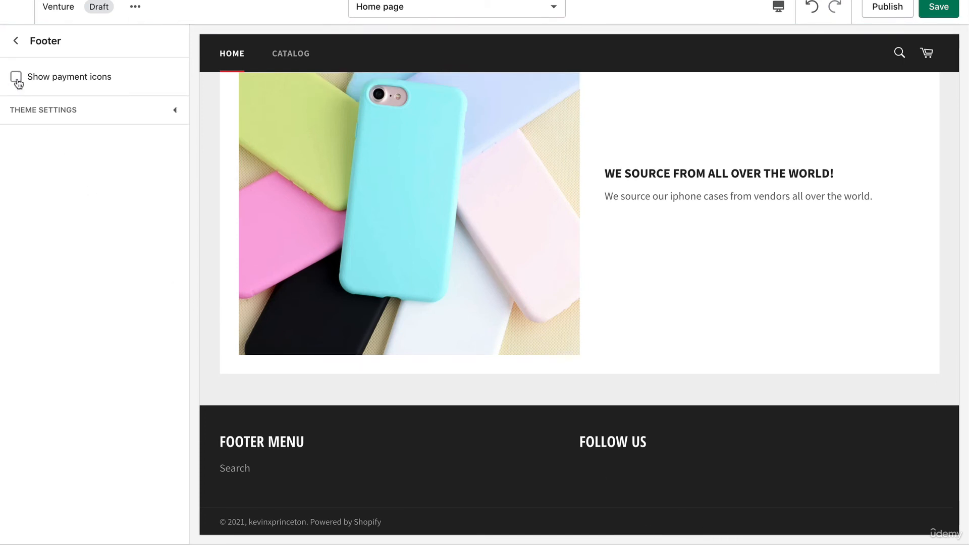
{"action": "left_click", "coordinate": [16, 80]}
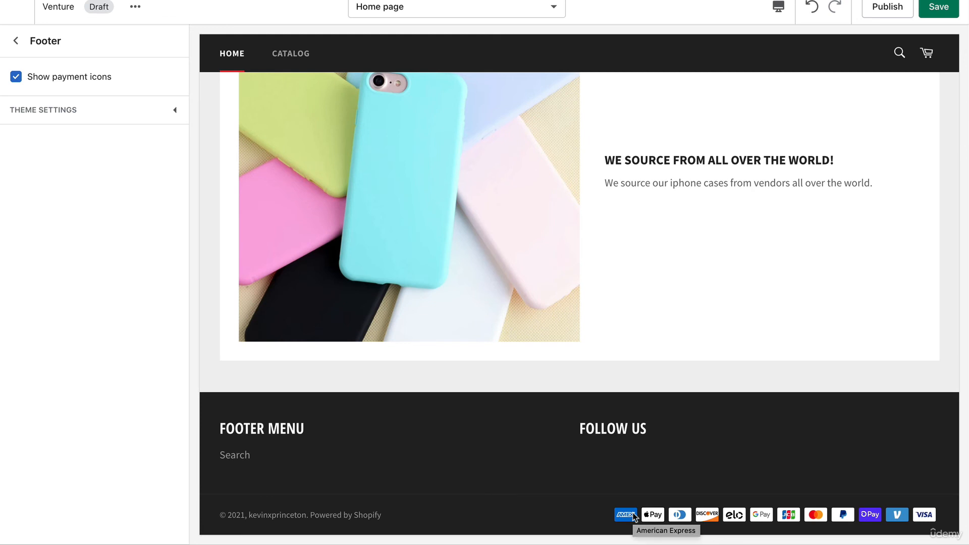
{"action": "left_click", "coordinate": [16, 42]}
Review the home page preview from the slideshow down to the footer and save the theme changes
{"action": "scroll", "coordinate": [298, 196], "scroll_direction": "up", "scroll_amount": 10}
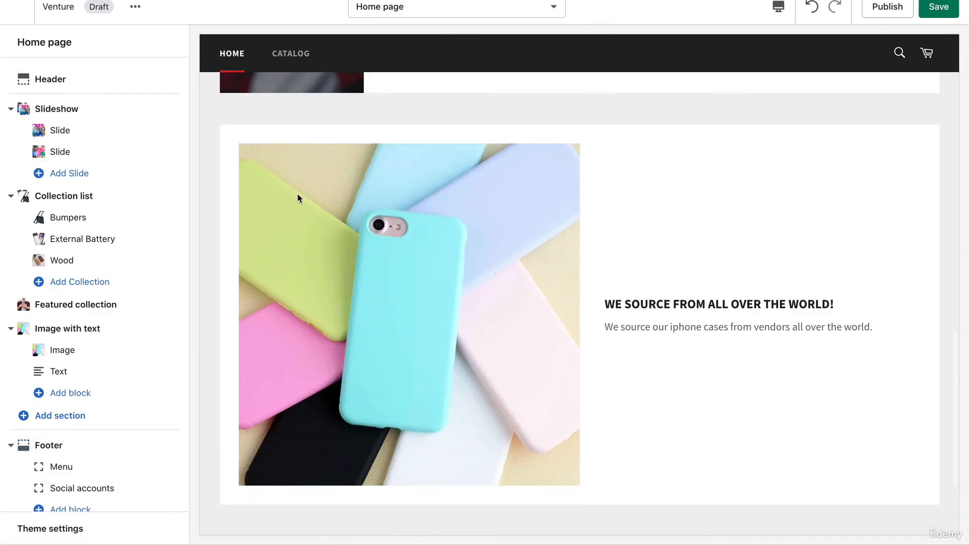
{"action": "scroll", "coordinate": [298, 198], "scroll_direction": "up", "scroll_amount": 5}
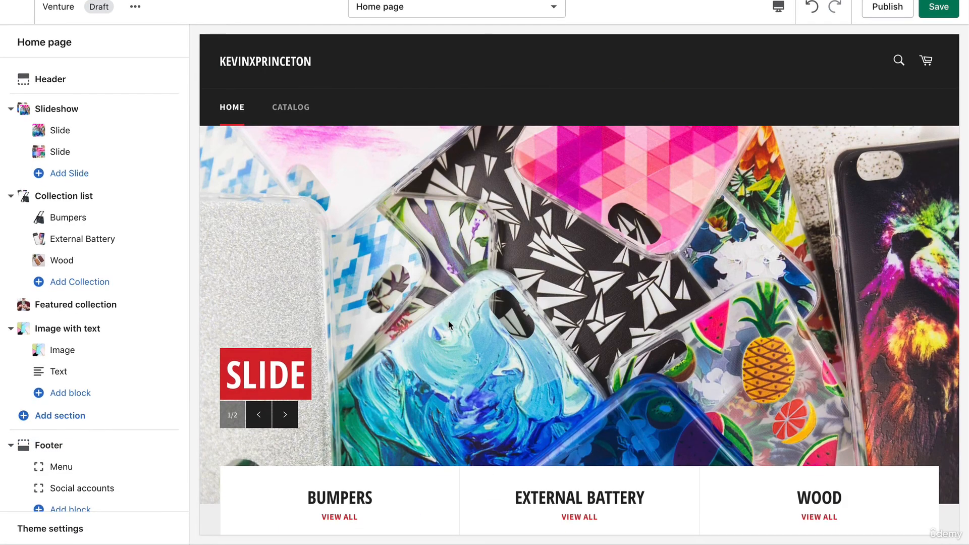
{"action": "scroll", "coordinate": [449, 325], "scroll_direction": "down", "scroll_amount": 15}
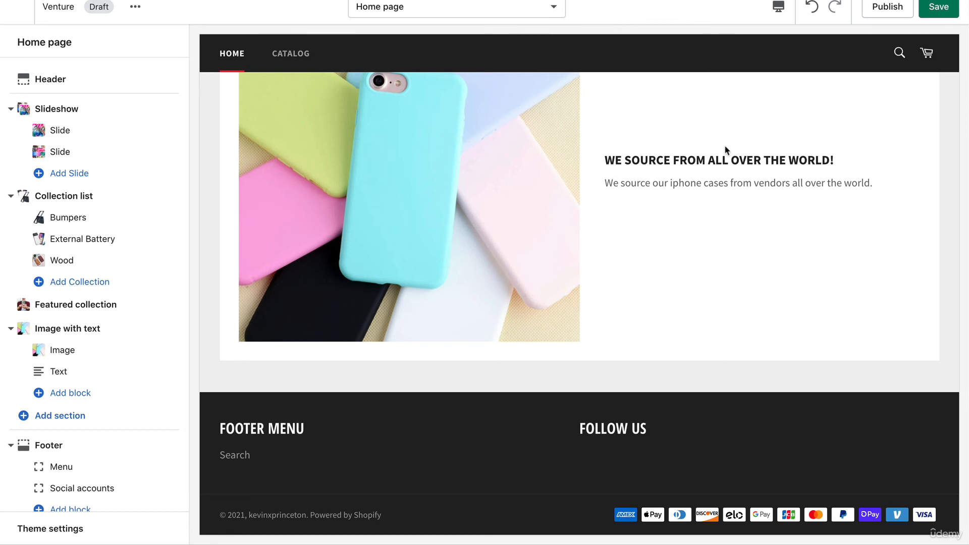
{"action": "left_click", "coordinate": [934, 9]}
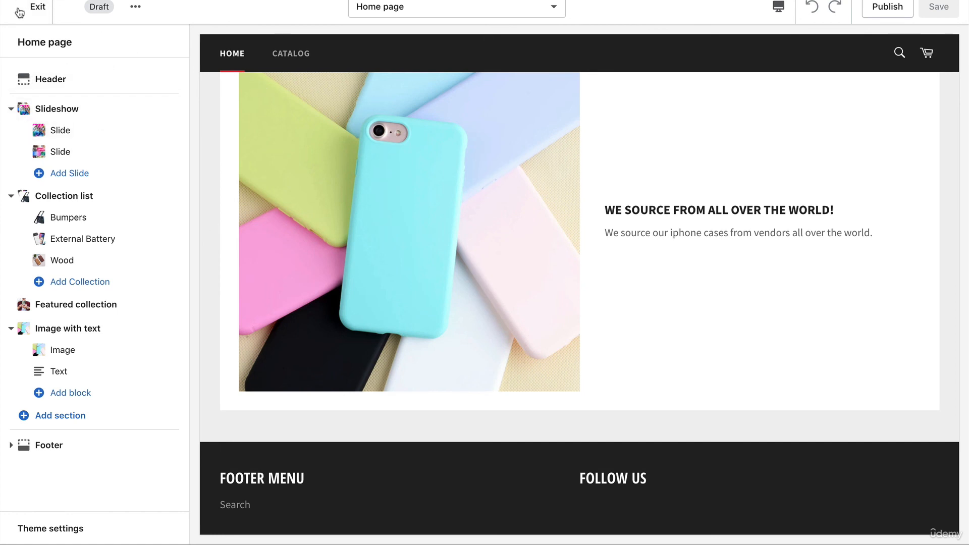
Exit the theme editor and publish the Venture theme from the theme library as the store's current theme
{"action": "left_click", "coordinate": [22, 10]}
{"action": "scroll", "coordinate": [545, 244], "scroll_direction": "down", "scroll_amount": 10}
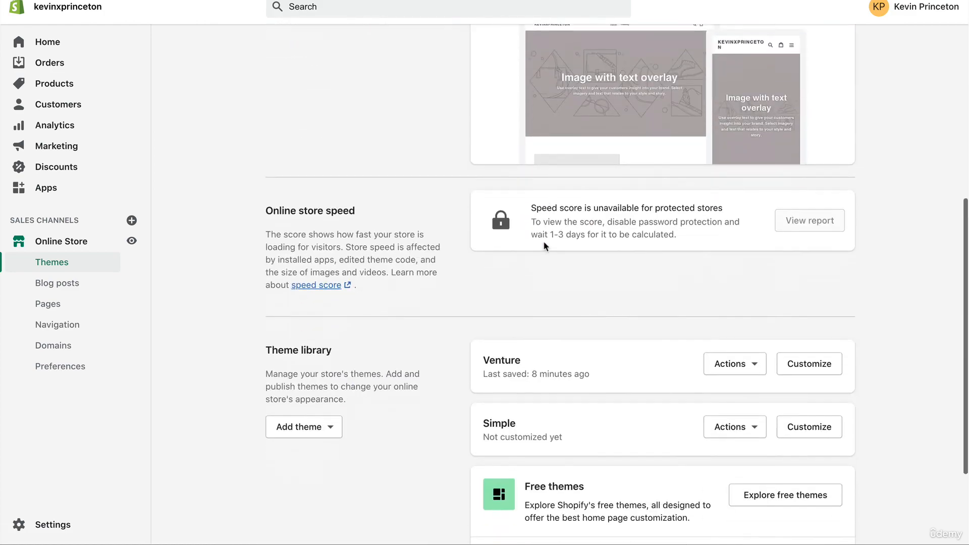
{"action": "left_click", "coordinate": [743, 235]}
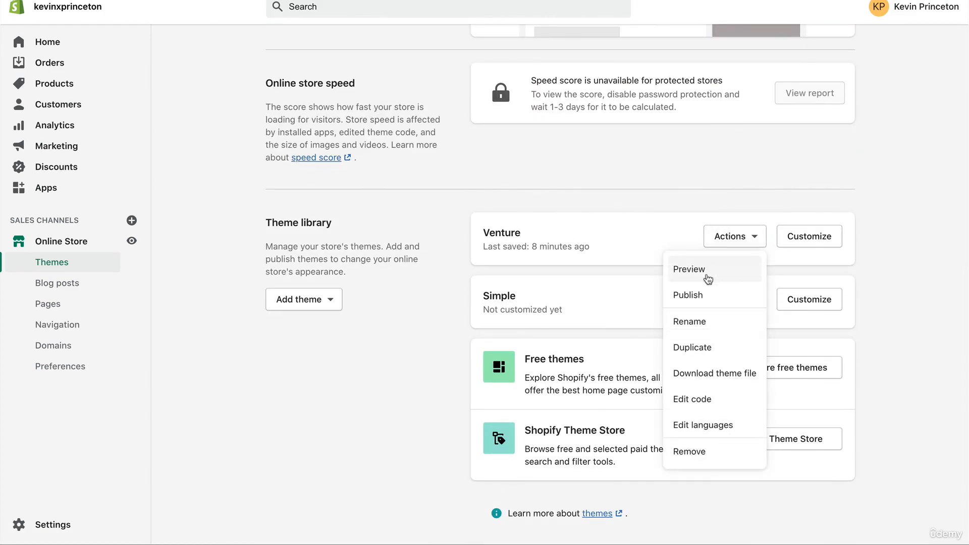
{"action": "left_click", "coordinate": [704, 295]}
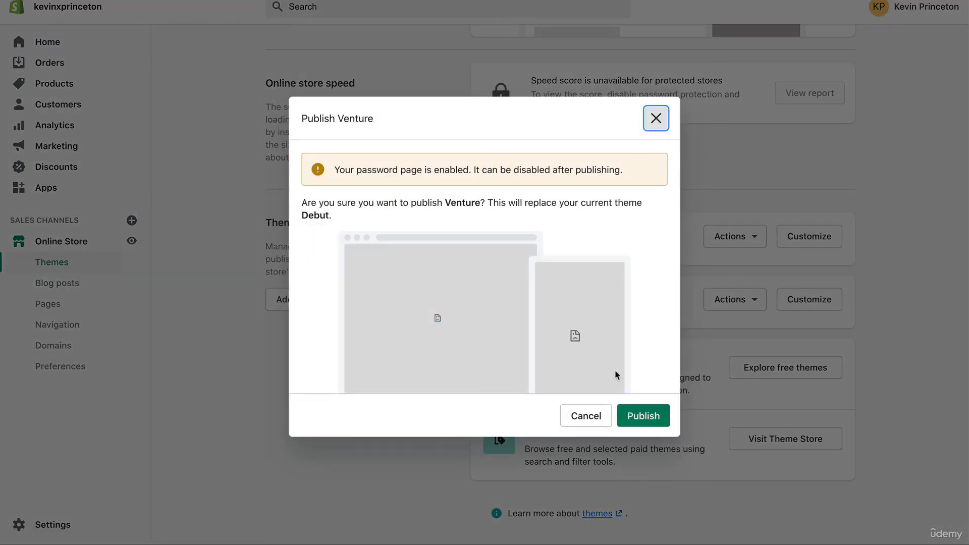
{"action": "left_click", "coordinate": [640, 415]}
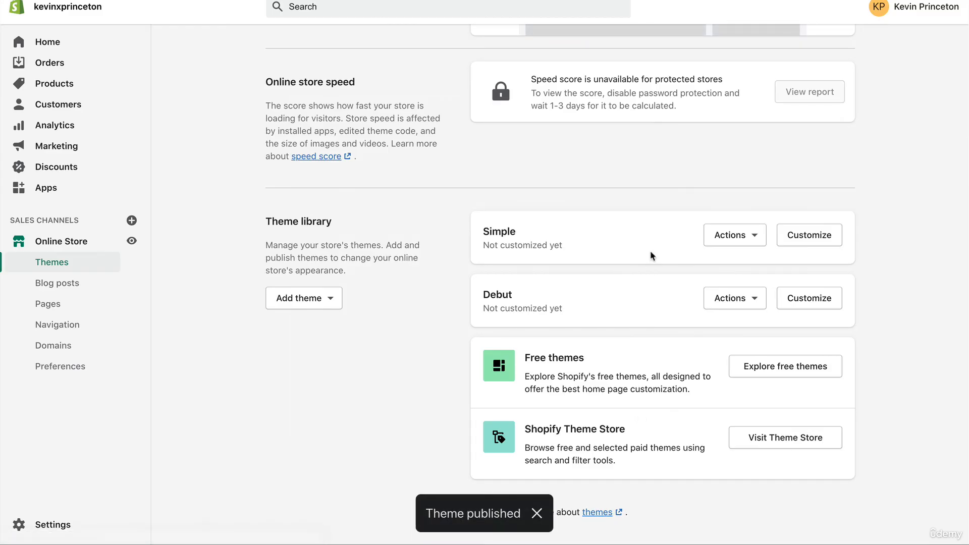
View the live online store and advance the home page slideshow to the second slide
{"action": "scroll", "coordinate": [651, 256], "scroll_direction": "up", "scroll_amount": 5}
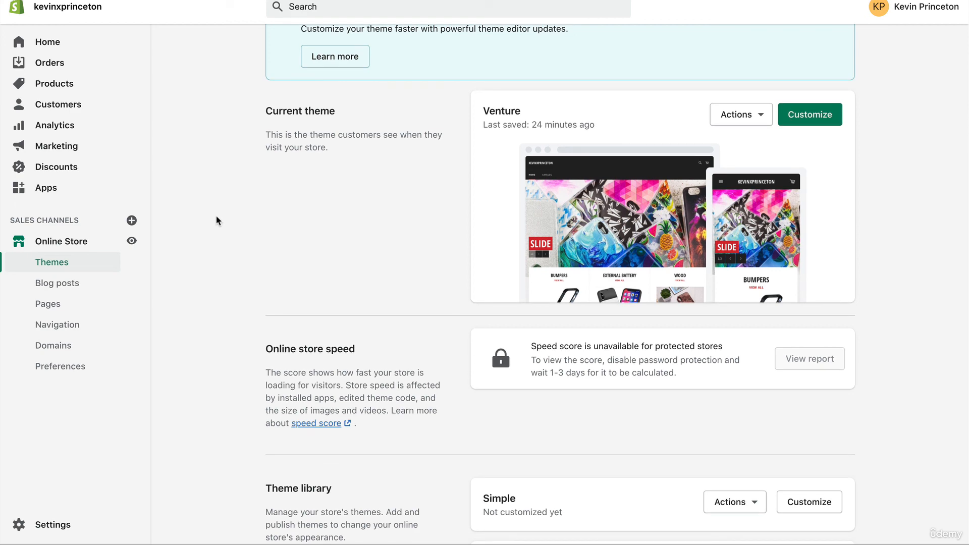
{"action": "scroll", "coordinate": [216, 221], "scroll_direction": "up", "scroll_amount": 4}
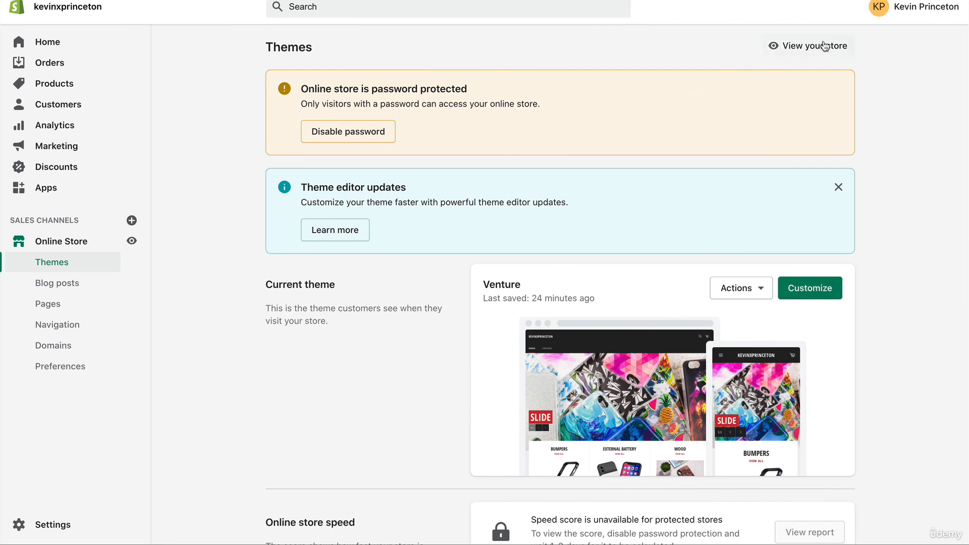
{"action": "left_click", "coordinate": [802, 48]}
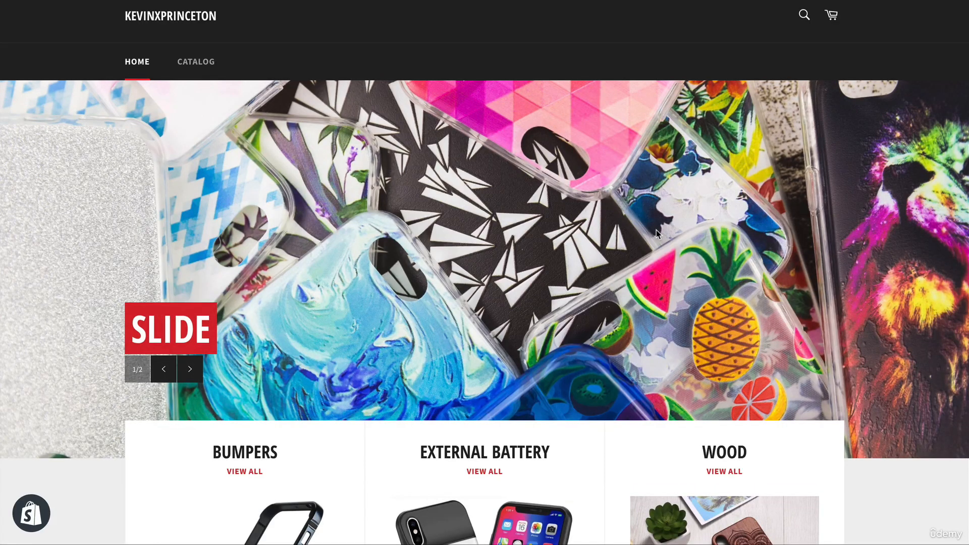
{"action": "scroll", "coordinate": [656, 229], "scroll_direction": "down", "scroll_amount": 1}
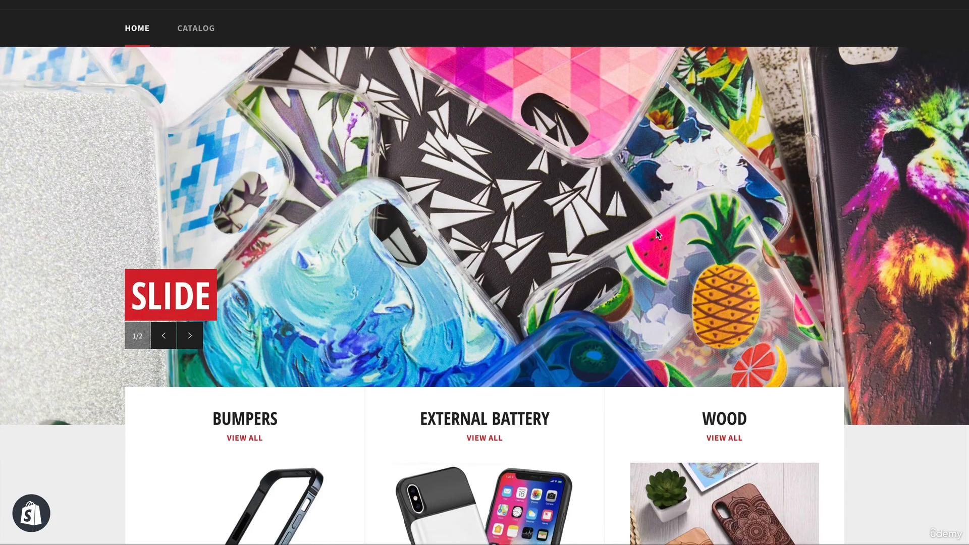
{"action": "left_click", "coordinate": [190, 334]}
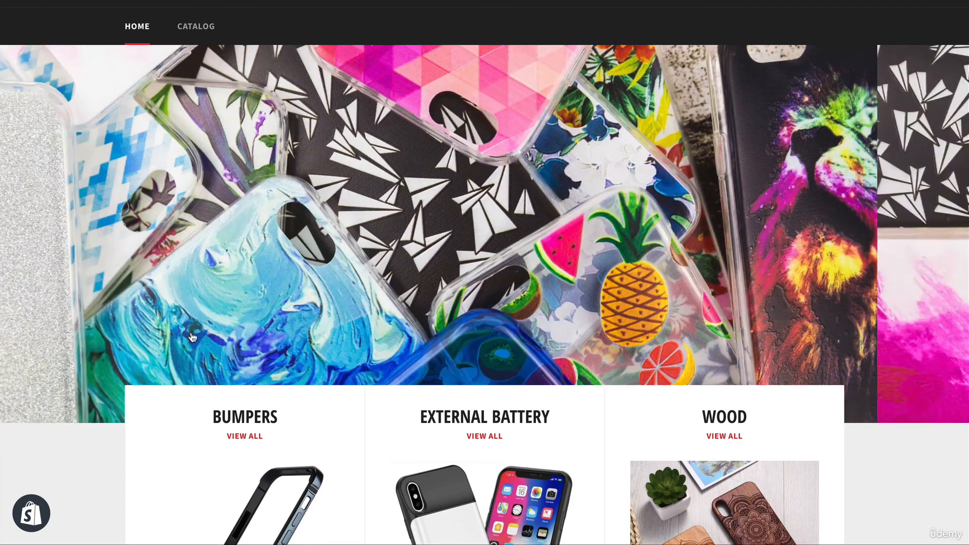
Examine the live home page's collection list, Best Sellers, image-with-text section and footer, and return to the slideshow
{"action": "scroll", "coordinate": [379, 255], "scroll_direction": "down", "scroll_amount": 1}
{"action": "scroll", "coordinate": [379, 255], "scroll_direction": "down", "scroll_amount": 5}
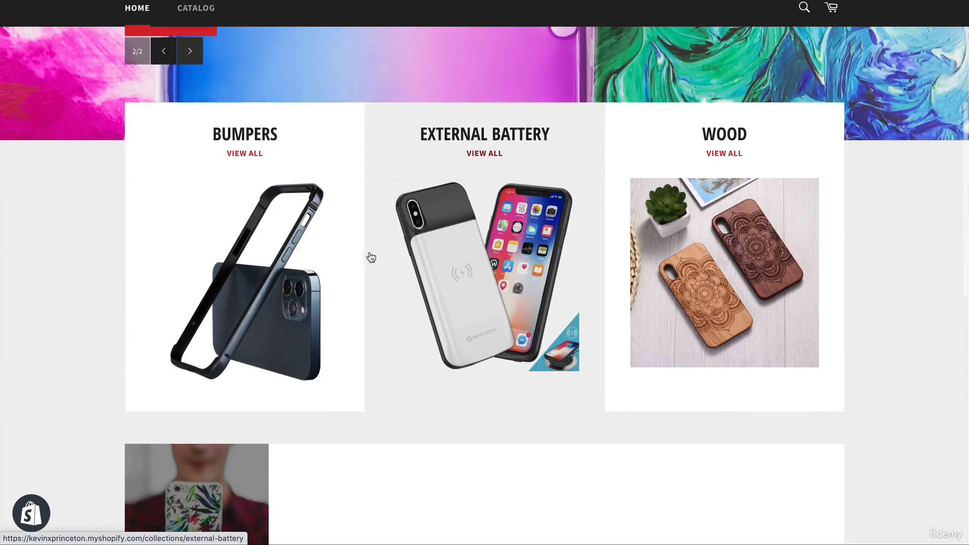
{"action": "scroll", "coordinate": [584, 237], "scroll_direction": "down", "scroll_amount": 5}
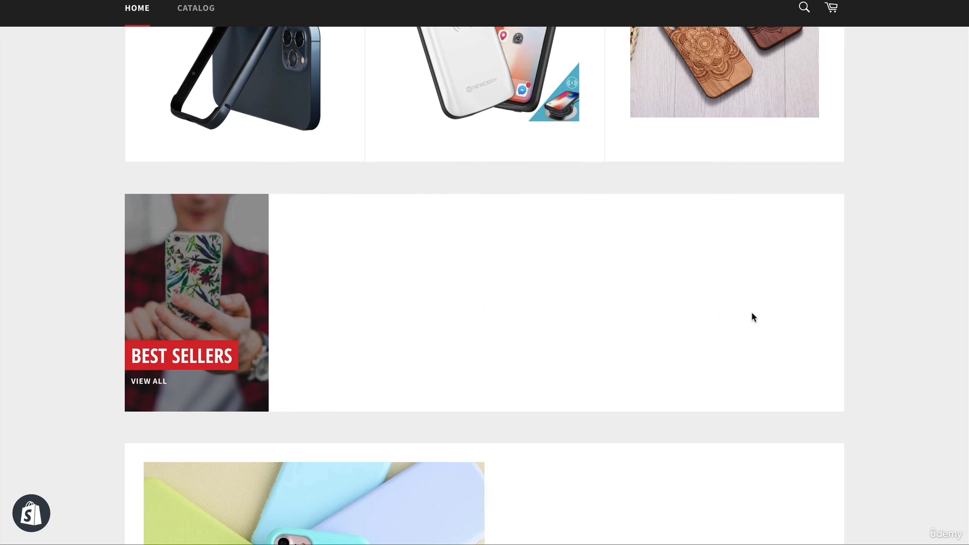
{"action": "scroll", "coordinate": [850, 296], "scroll_direction": "down", "scroll_amount": 7}
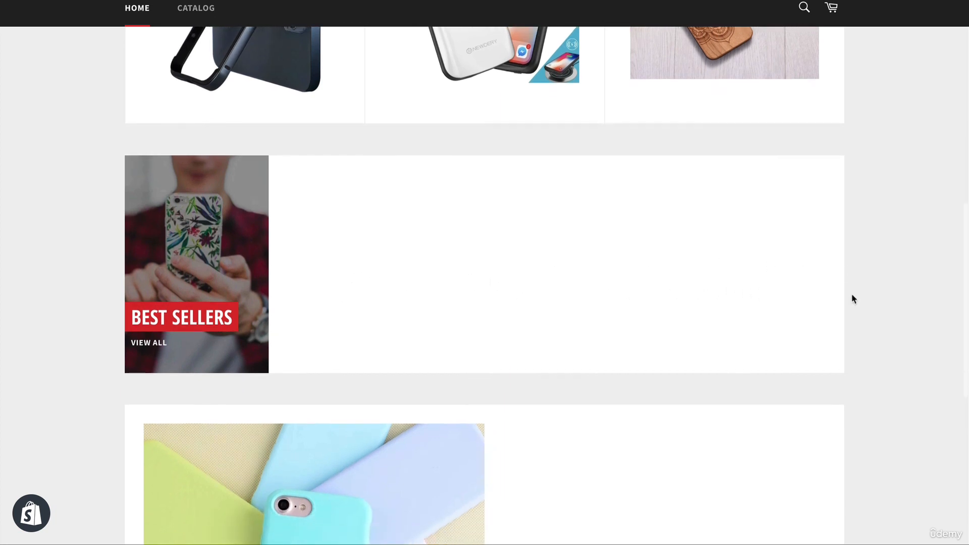
{"action": "scroll", "coordinate": [852, 297], "scroll_direction": "down", "scroll_amount": 1}
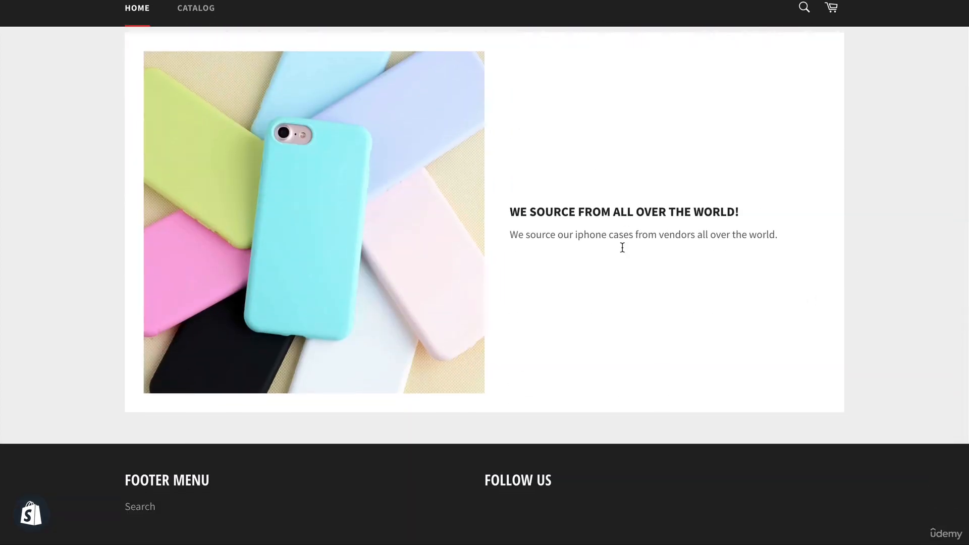
{"action": "scroll", "coordinate": [625, 261], "scroll_direction": "down", "scroll_amount": 1}
{"action": "scroll", "coordinate": [626, 265], "scroll_direction": "up", "scroll_amount": 20}
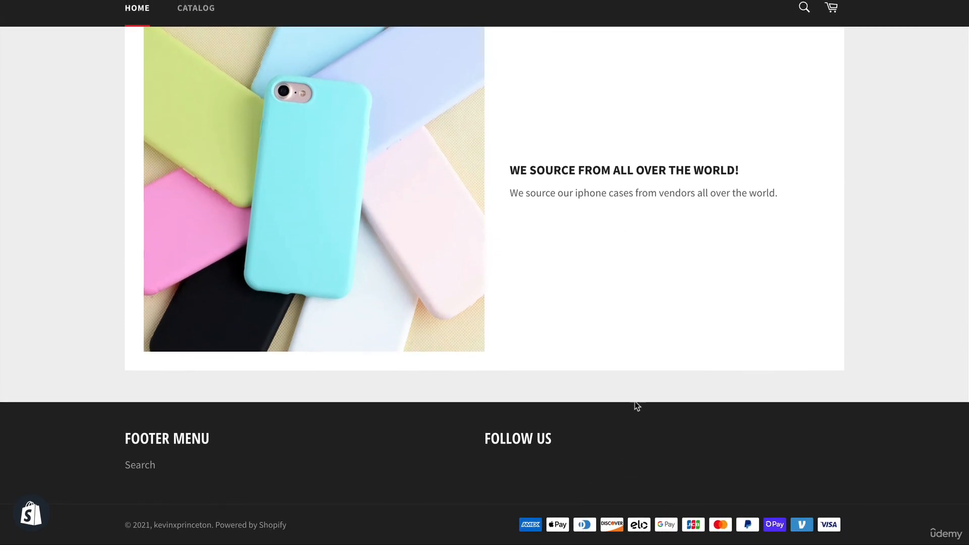
{"action": "scroll", "coordinate": [641, 307], "scroll_direction": "down", "scroll_amount": 1}
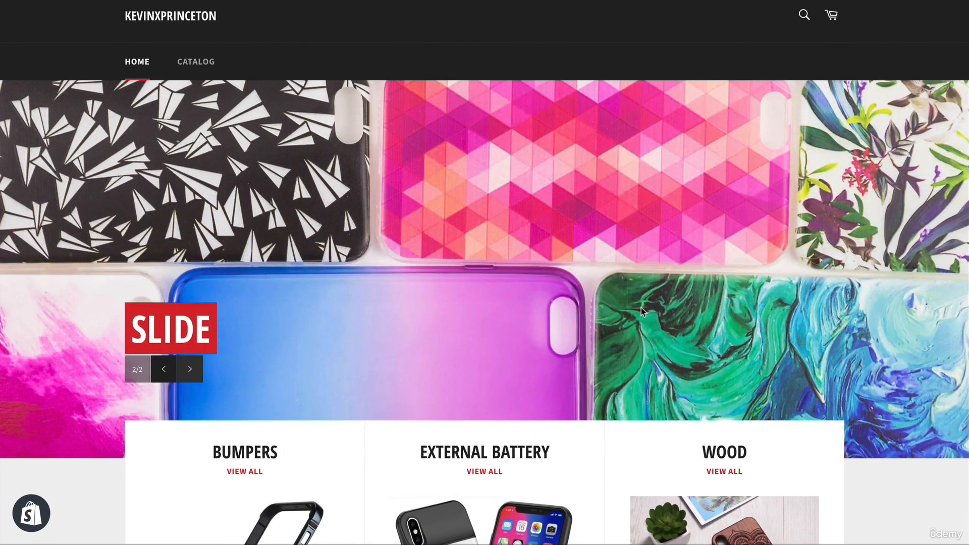